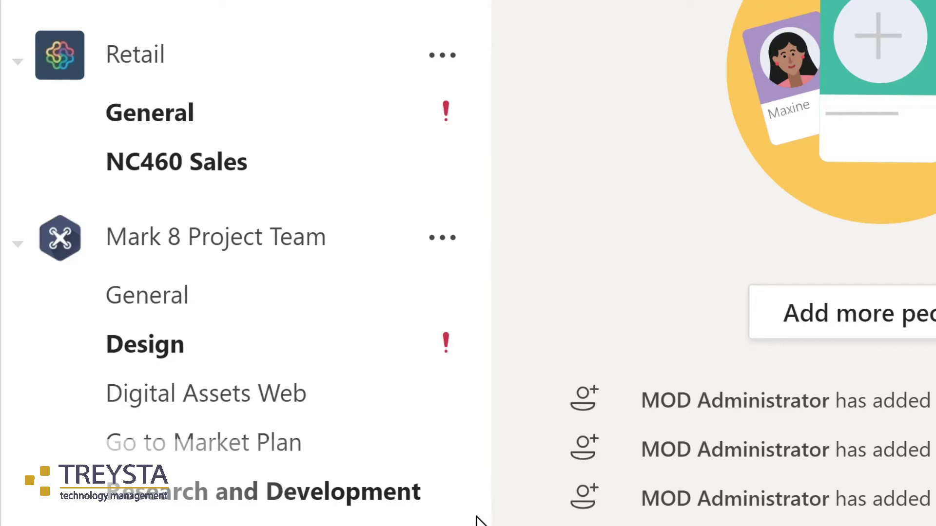
Open the Monthly Reports channel of the Sales and Marketing team.
scroll(477, 519, "down", 3)
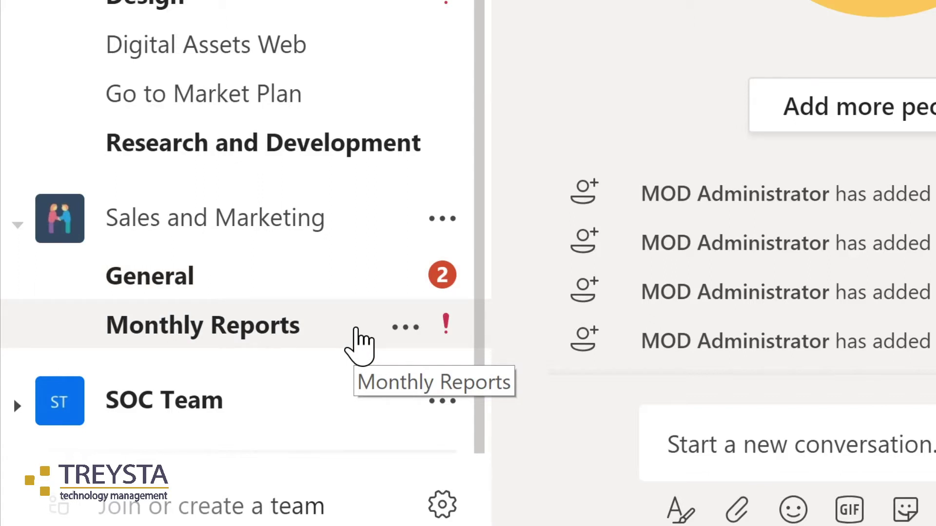
left_click(356, 328)
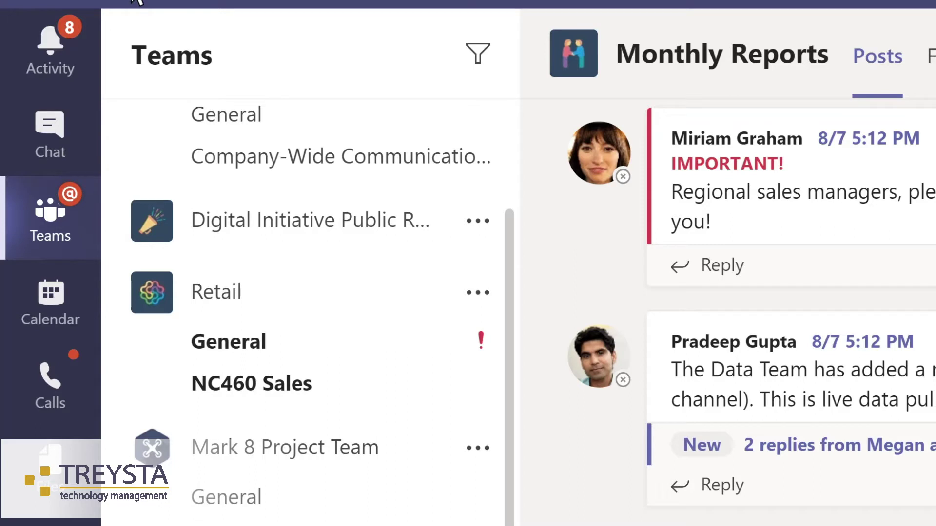
Open the activity feed and filter it by the word "marketing".
left_click(70, 57)
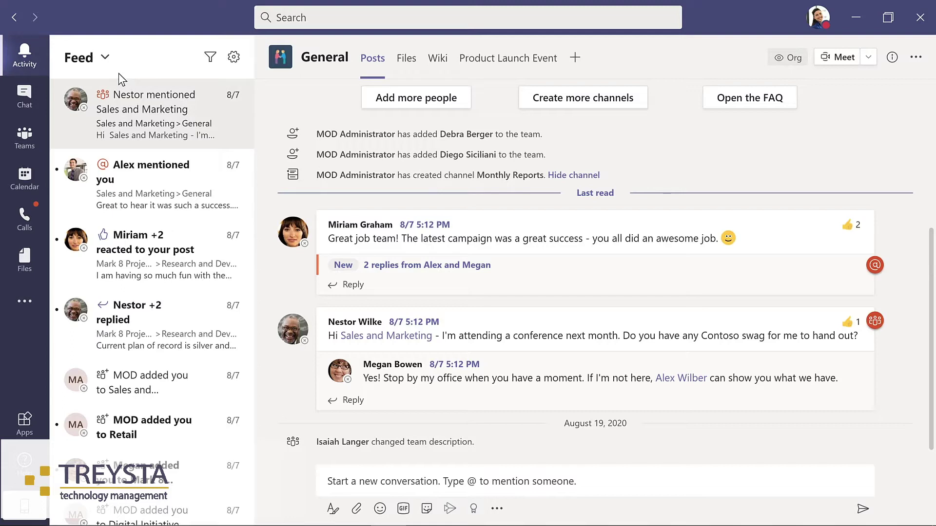
left_click(211, 58)
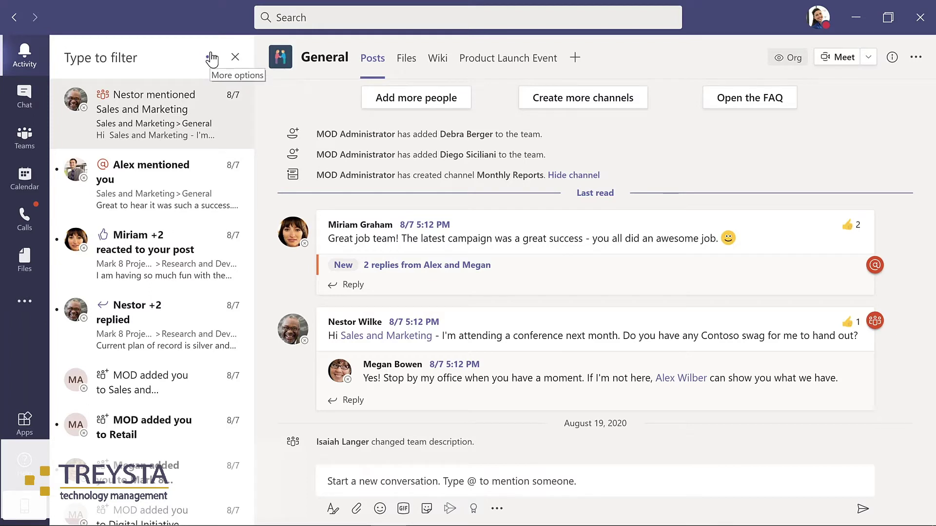
type("ma")
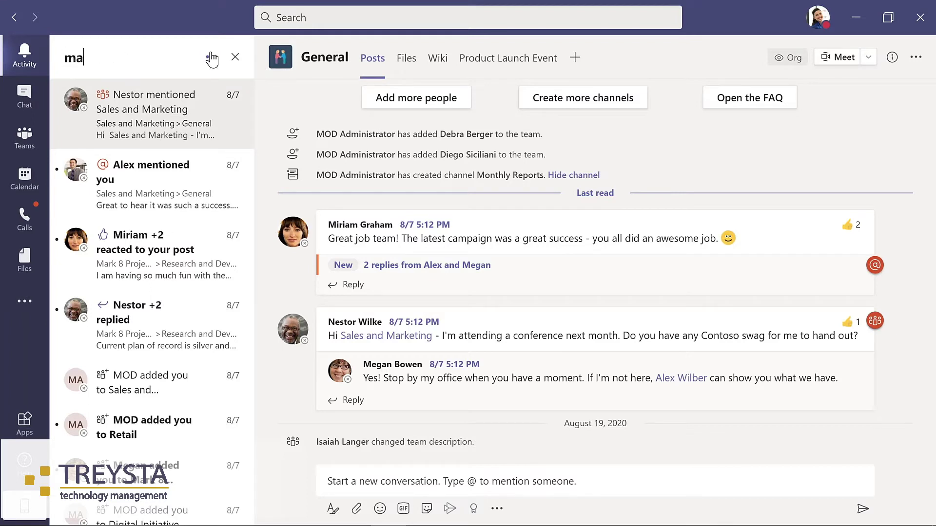
type("rketing")
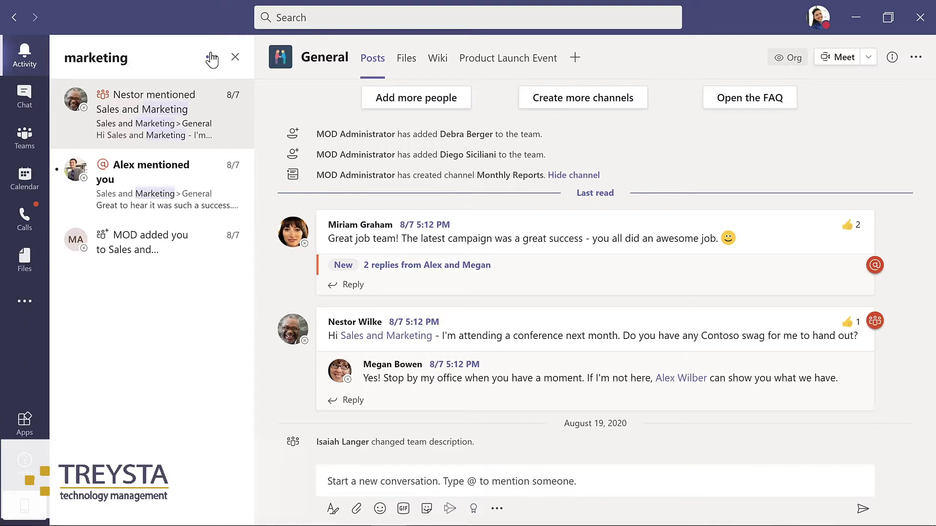
Look through the Chat, Calendar, Calls, Files and Apps sections, ending with the profile's account options.
left_click(38, 103)
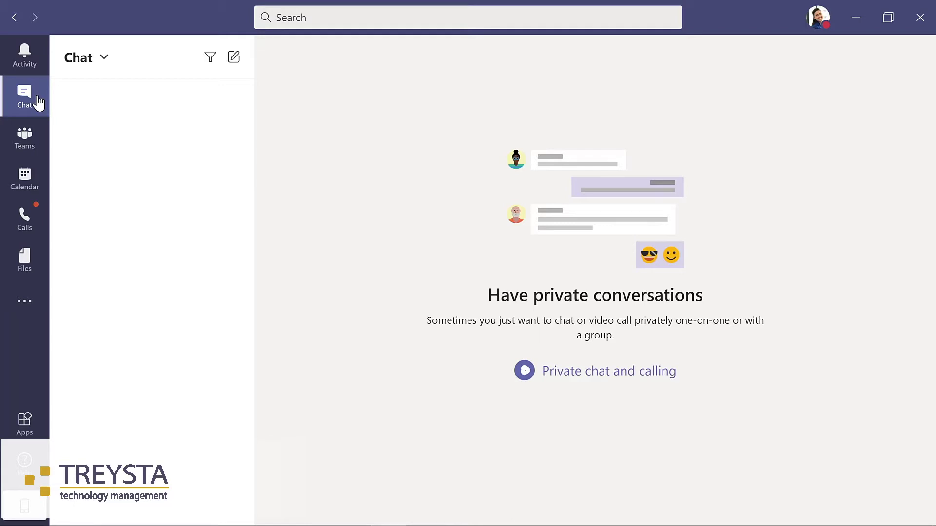
left_click(44, 181)
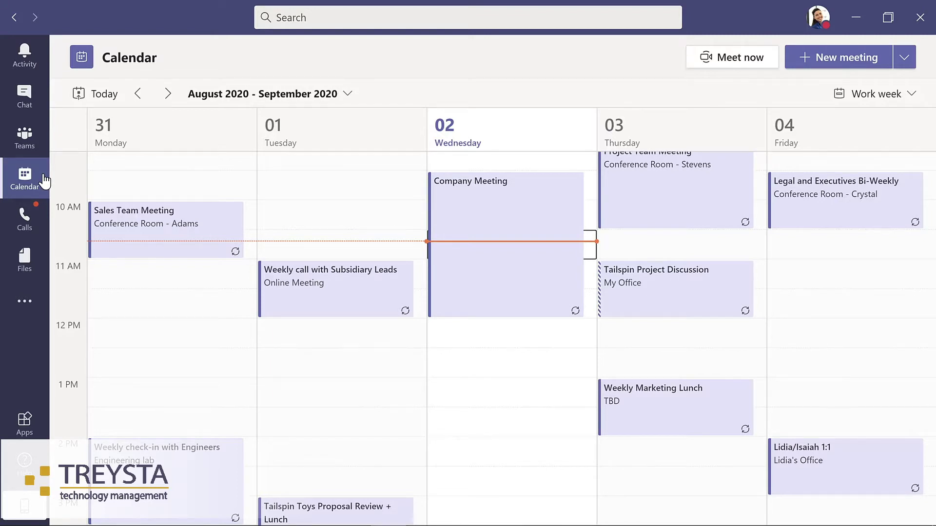
left_click(31, 222)
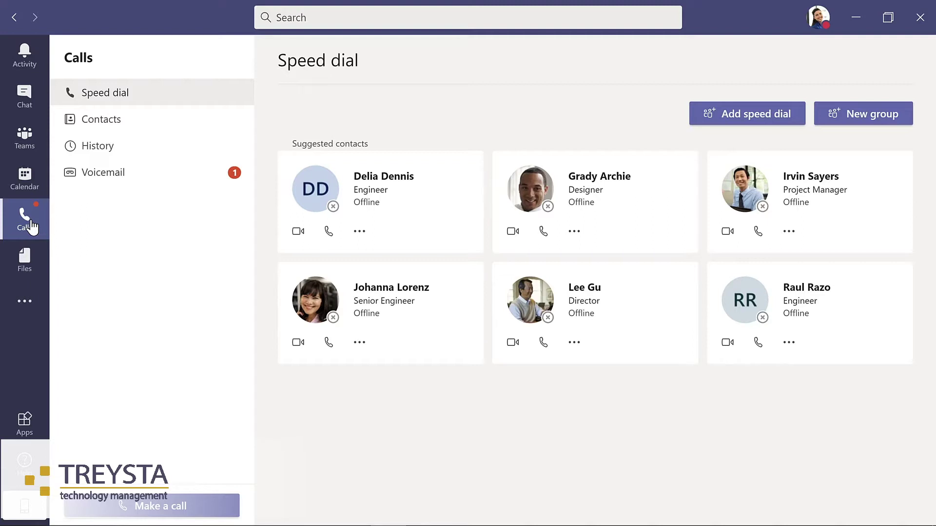
left_click(25, 260)
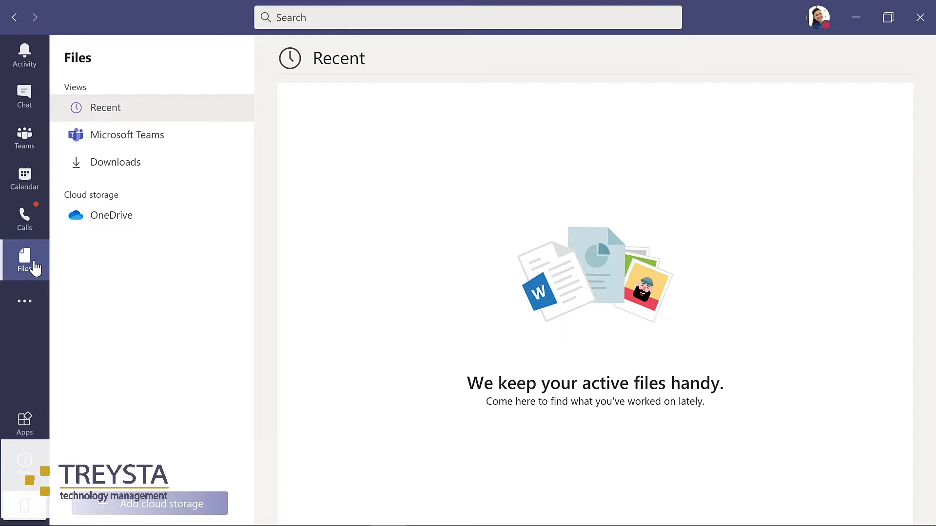
left_click(25, 423)
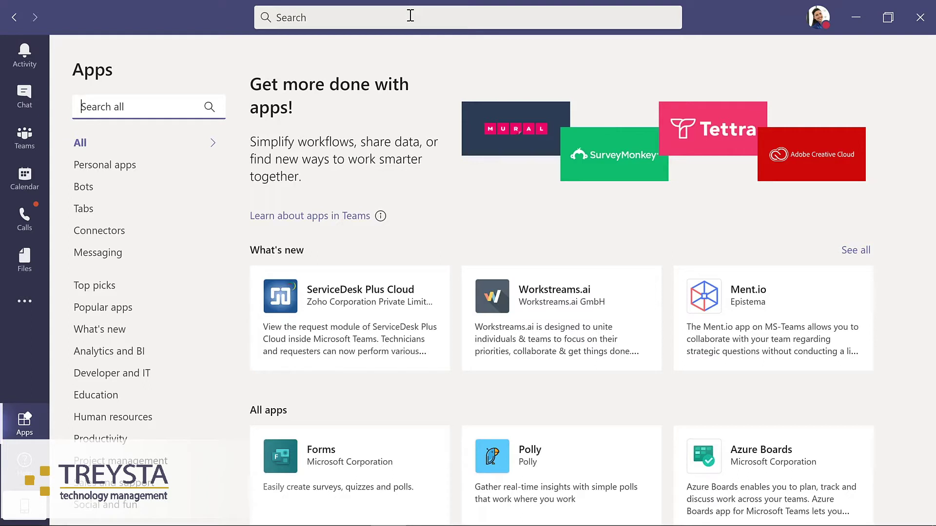
left_click(817, 27)
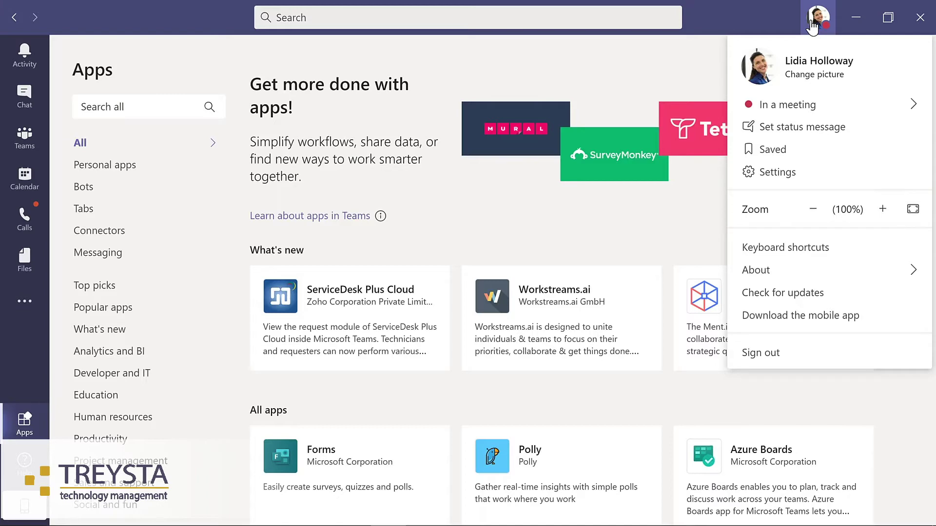
Return to the teams list and start creating a new team from scratch with Private as its type.
left_click(38, 141)
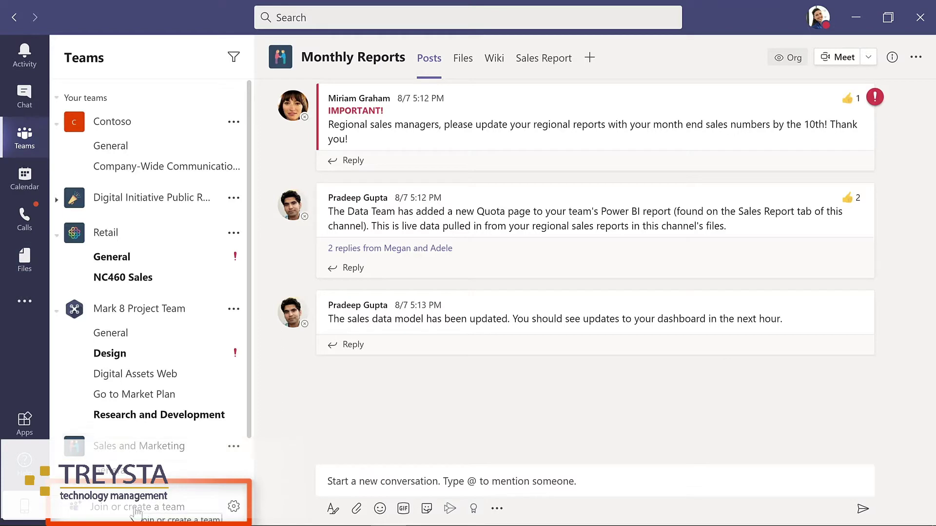
left_click(136, 508)
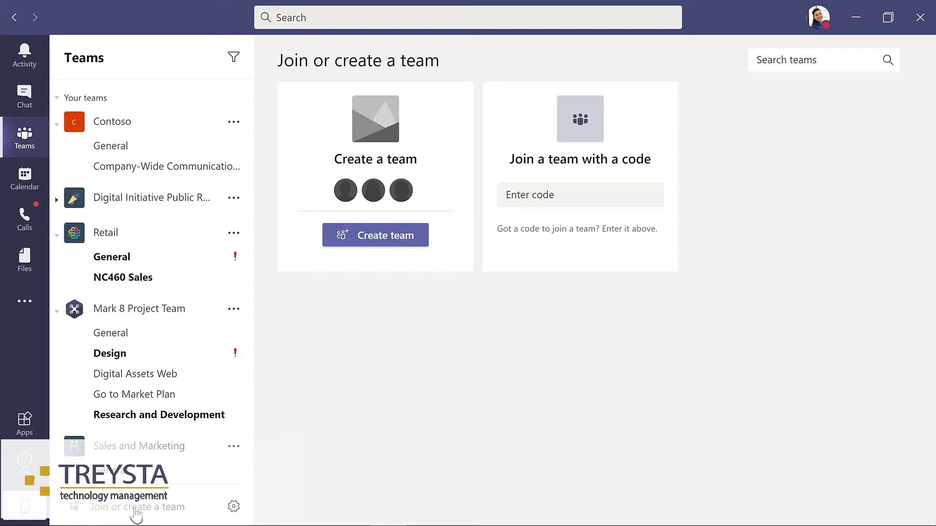
left_click(381, 235)
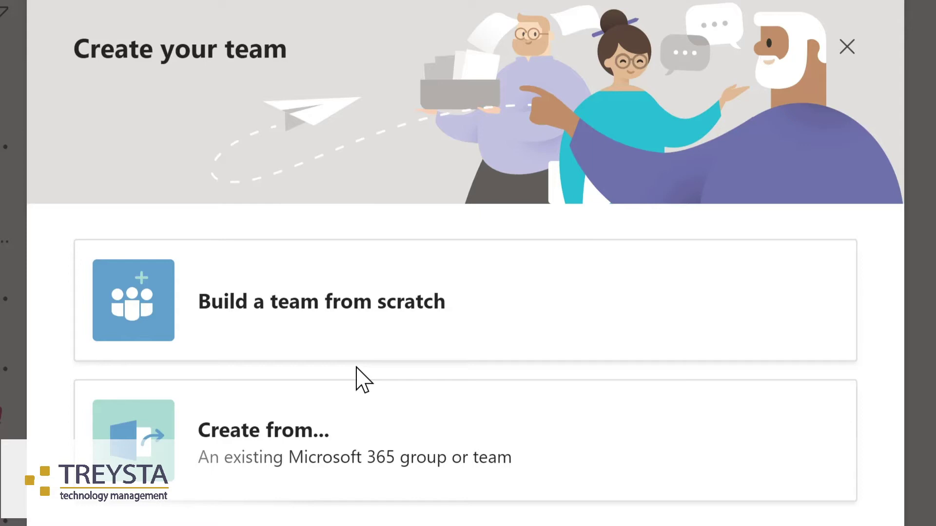
left_click(403, 322)
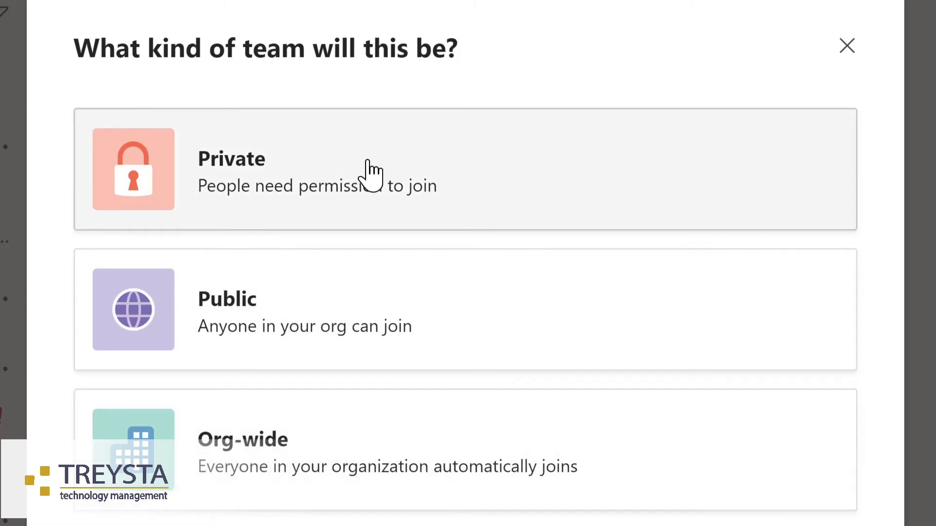
left_click(370, 171)
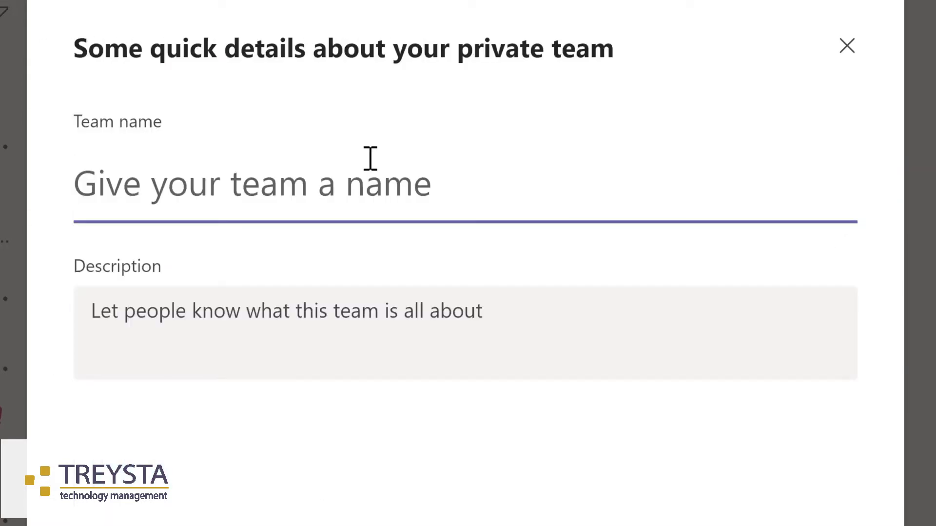
Name the team "Evergreen Project Team" and describe it as "Planning and development of Contoso learning management system".
type("Evergre")
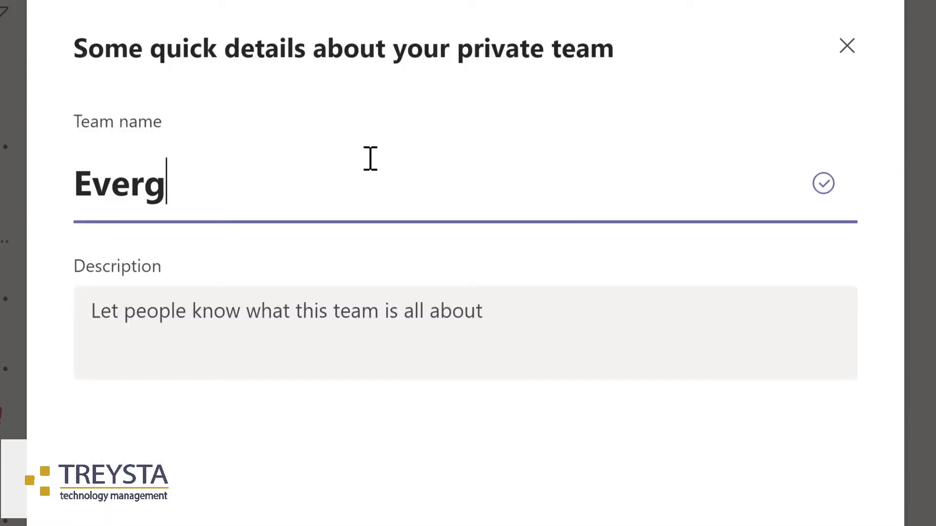
type("en Project Team")
key("Tab")
type("Planning and development of Contoso learning management system")
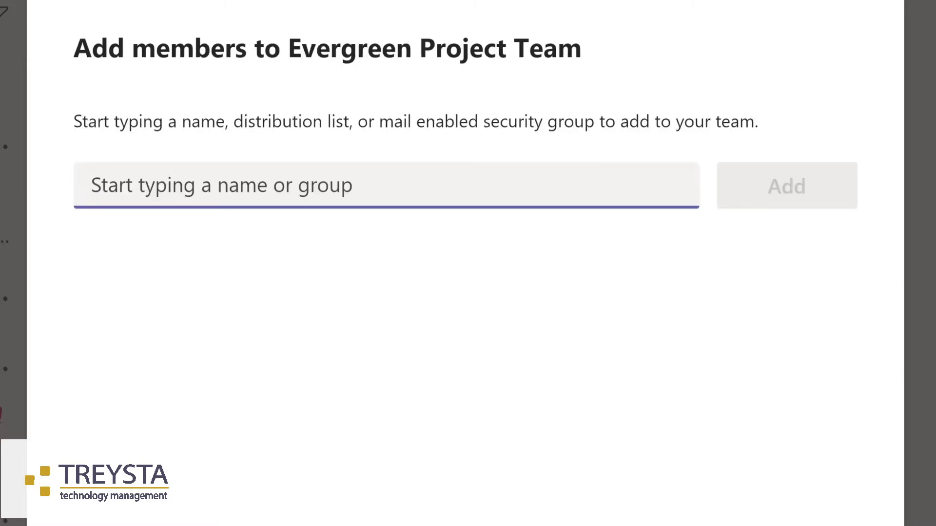
Add the planner, project manager, IT admin and HR manager as members of the new team and finish its setup.
type("Lynn")
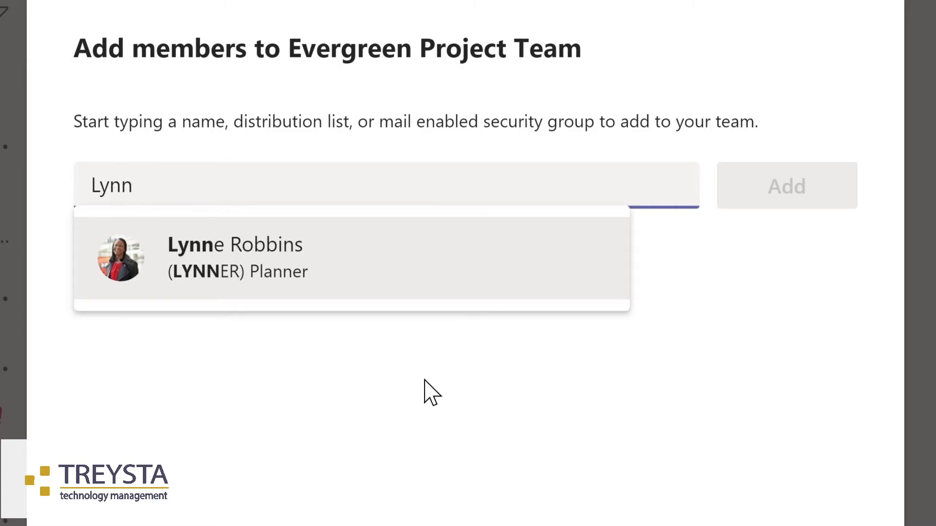
left_click(277, 271)
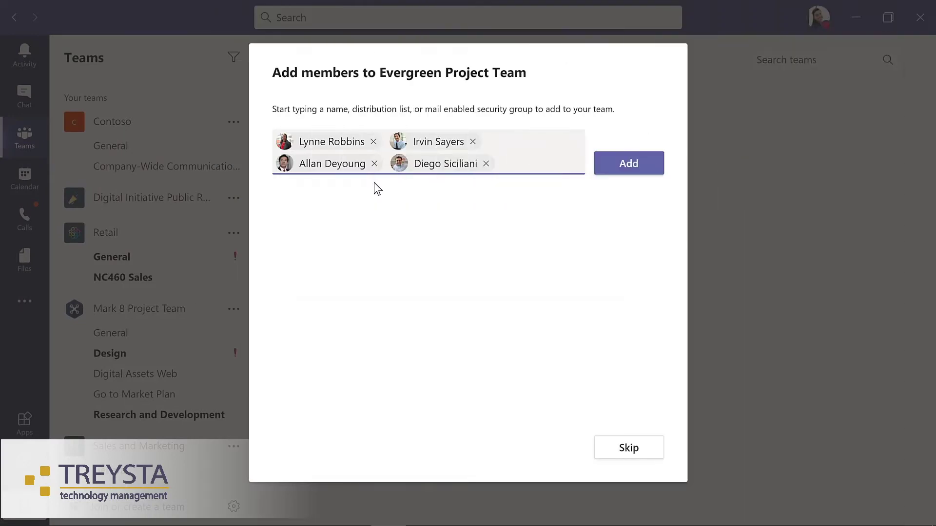
left_click(631, 170)
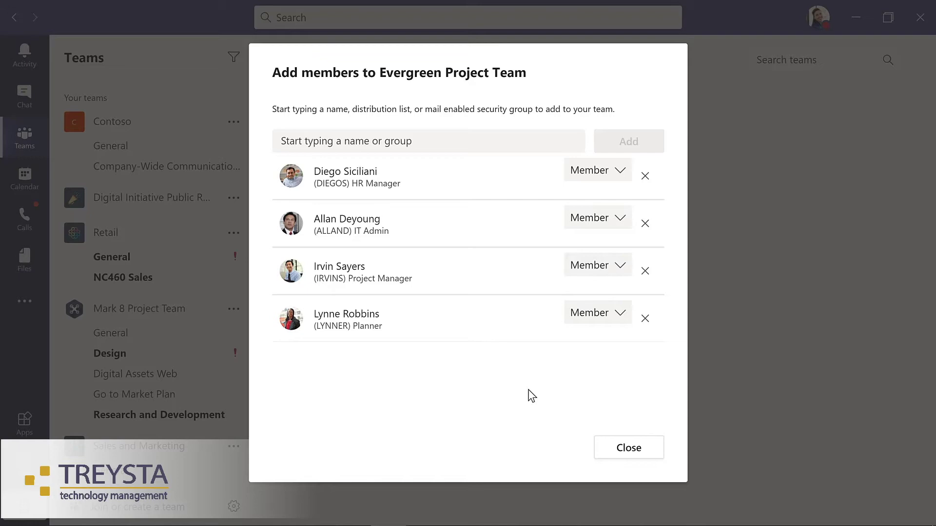
left_click(628, 449)
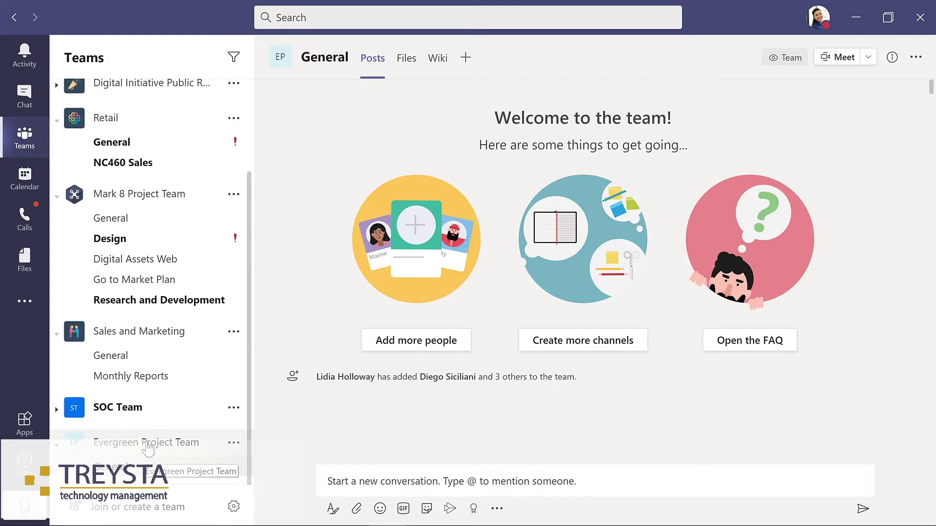
Move Evergreen Project Team in the teams list to between Mark 8 Project Team and Sales and Marketing.
left_click_drag(146, 456, 146, 246)
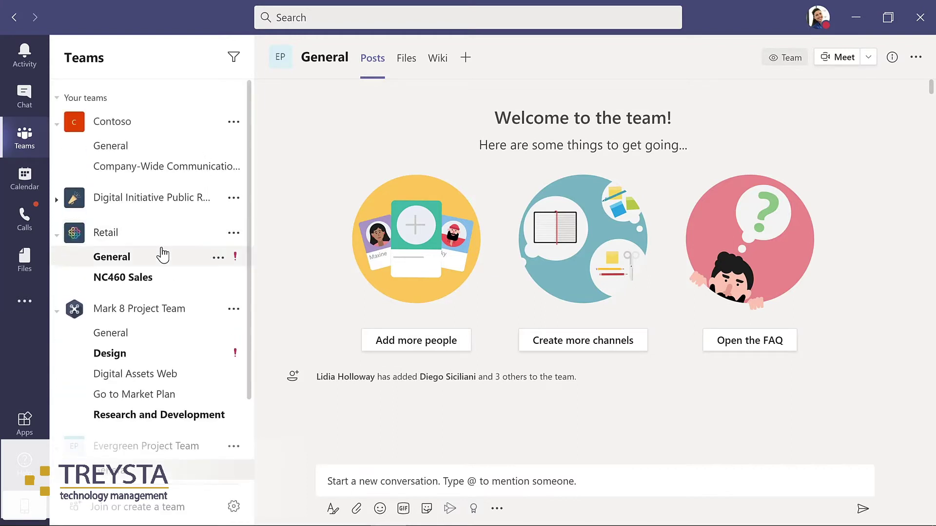
scroll(250, 460, "down", 1)
scroll(140, 378, "up", 1)
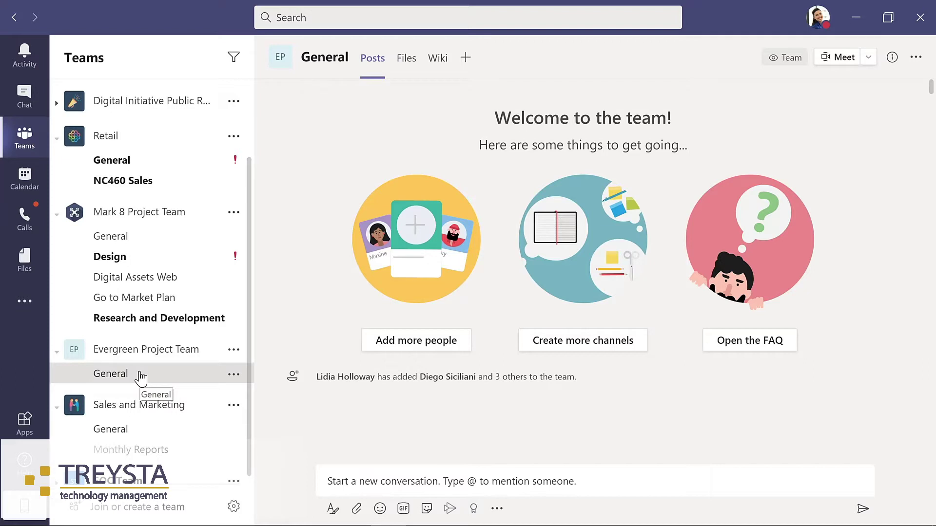
Post "I'm excited to start planning our new LMS!" with a smiley emoji in the Evergreen Project Team's General channel.
left_click(327, 486)
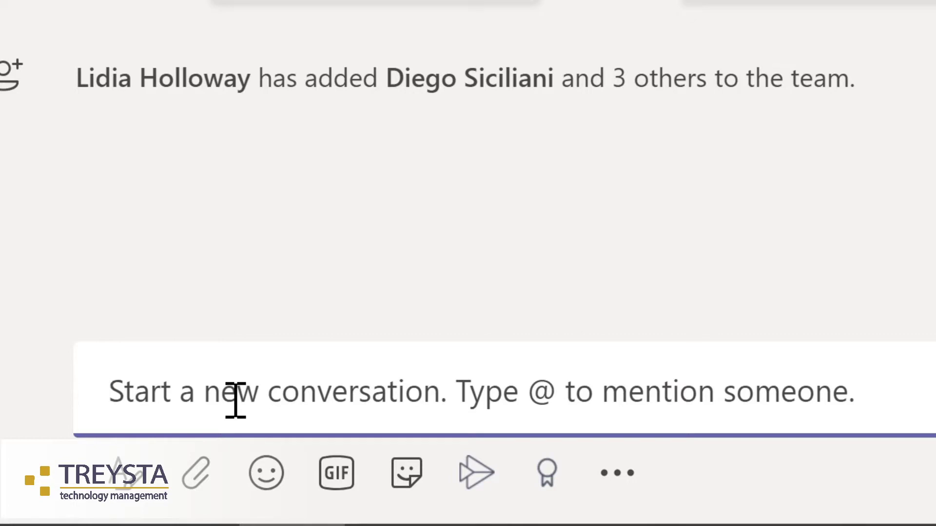
type("I'm excited to start planning our new LMS!")
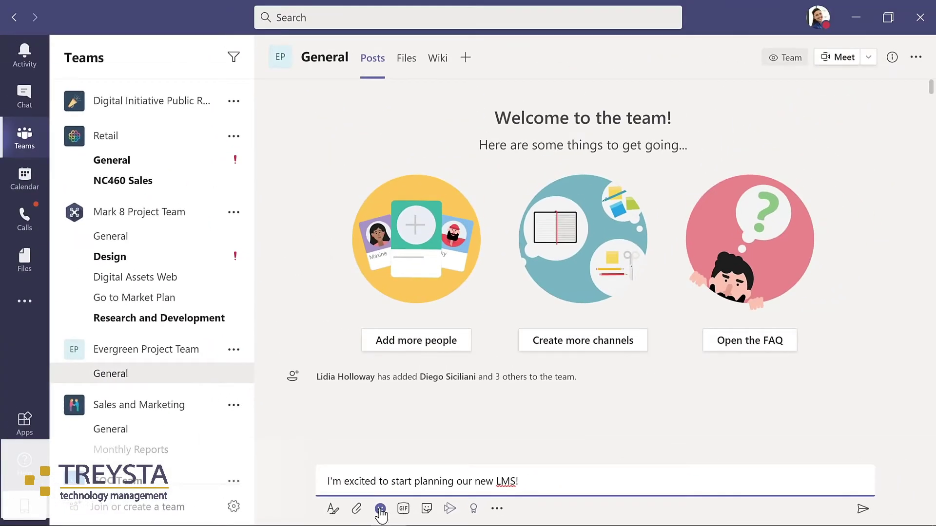
left_click(380, 510)
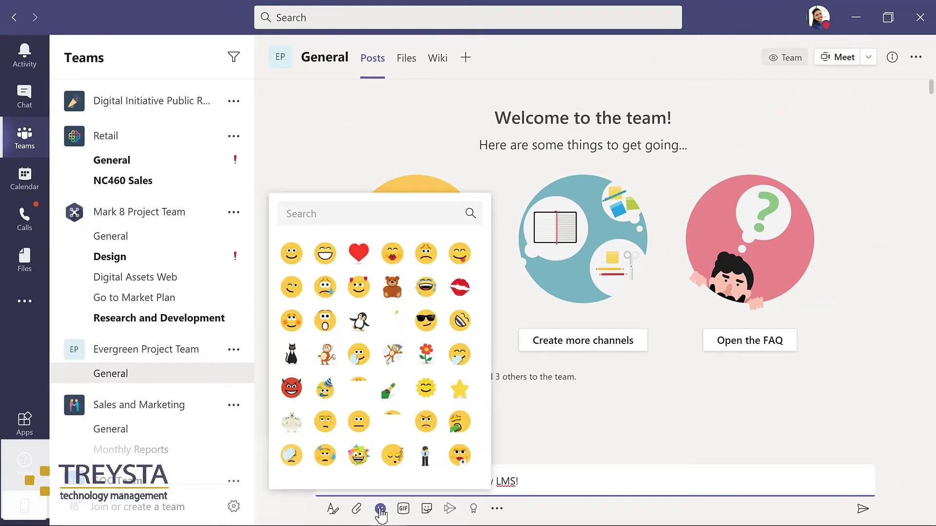
left_click(292, 252)
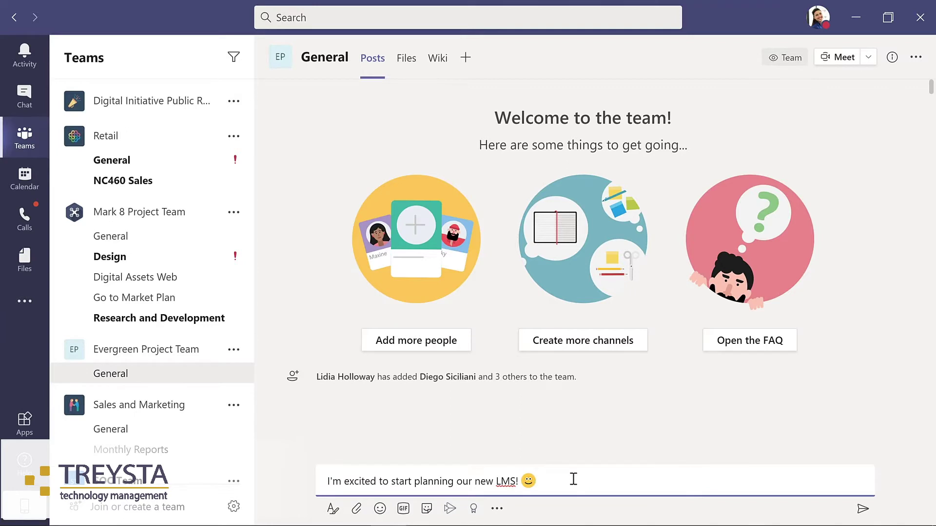
left_click(863, 510)
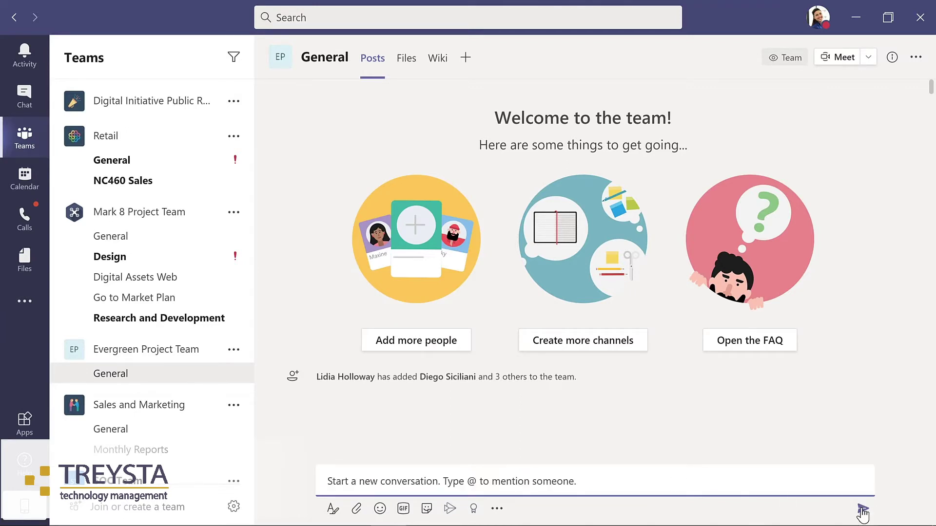
left_click(286, 462)
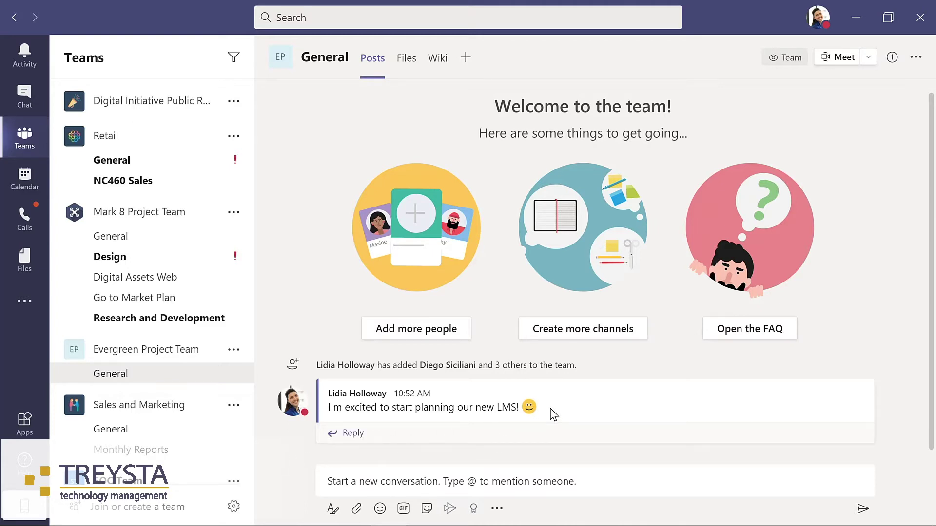
Edit the posted LMS message so it starts with a mention of Evergreen Project Team and a comma, and save it.
mouse_move(554, 414)
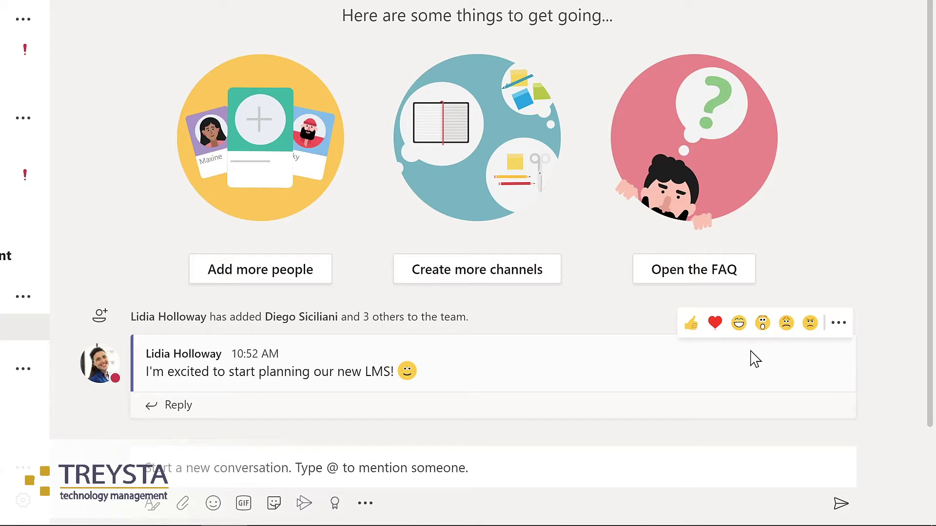
left_click(841, 331)
mouse_move(842, 328)
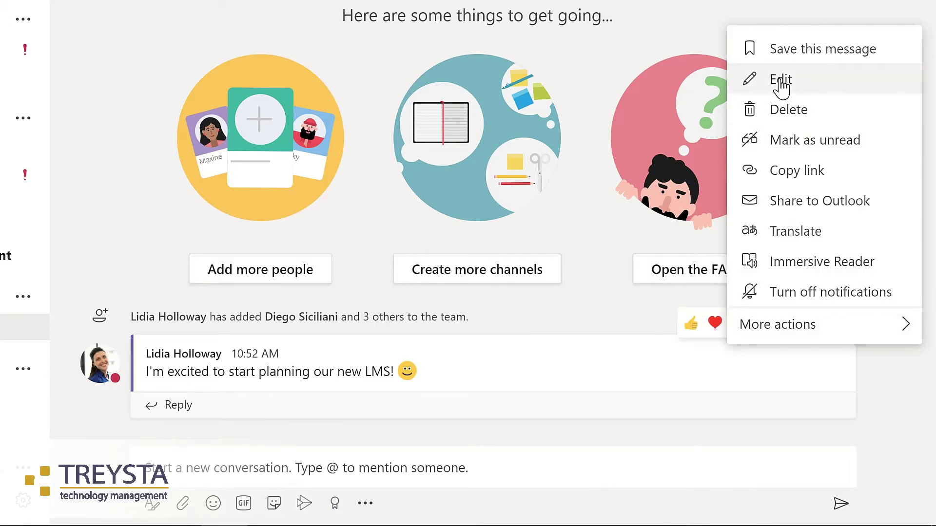
left_click(781, 80)
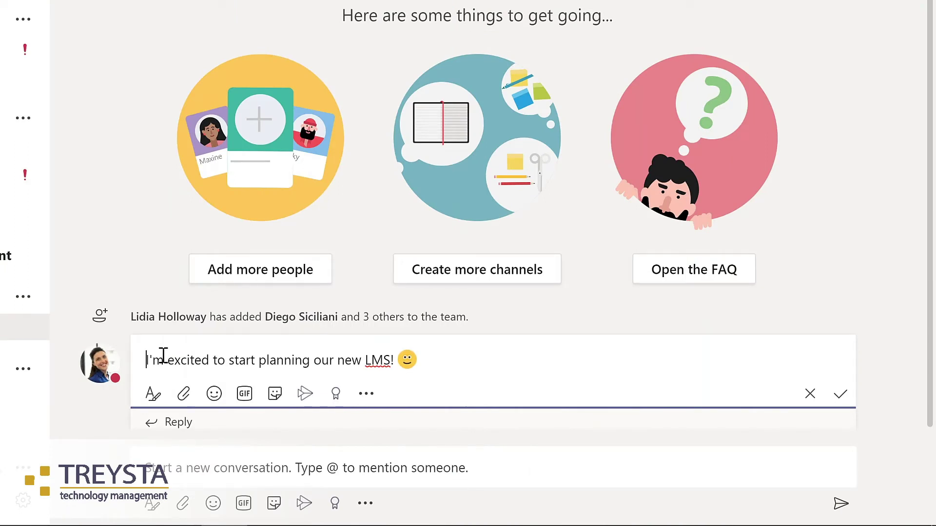
type("@")
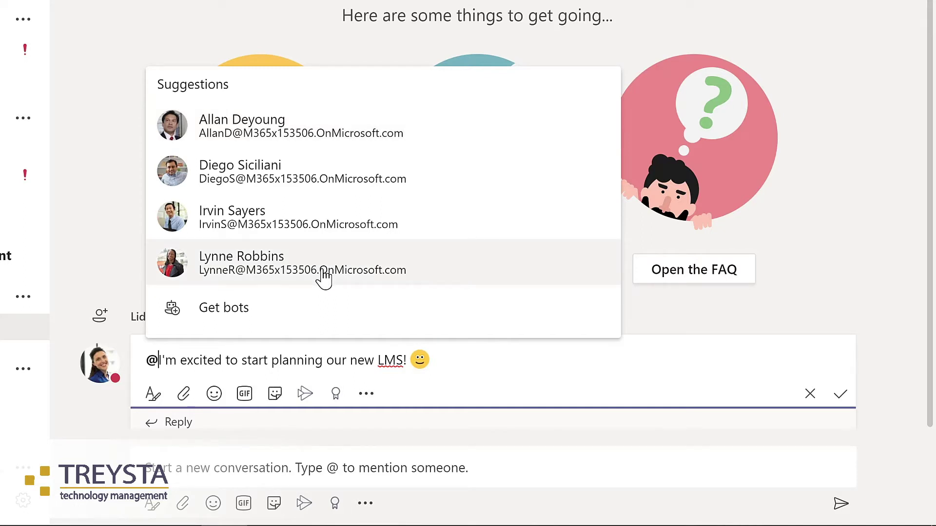
key("Down")
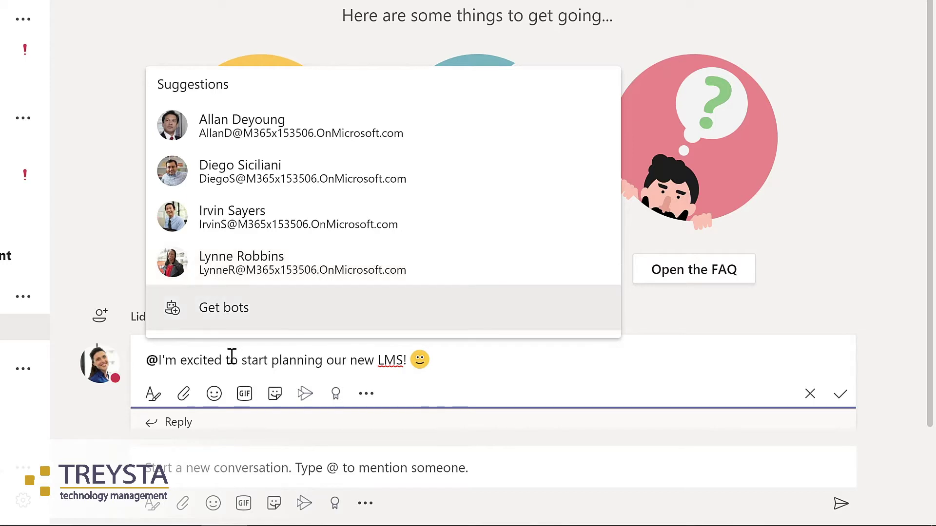
type("team")
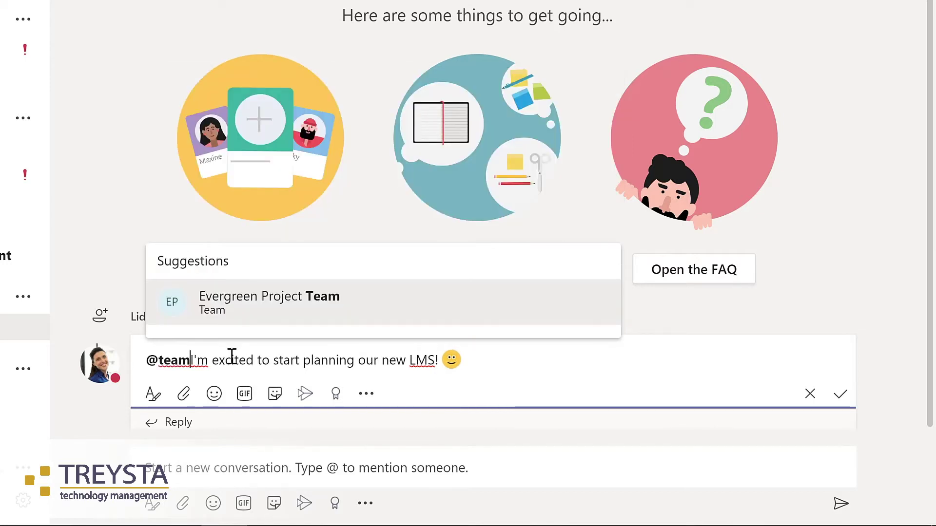
left_click(256, 309)
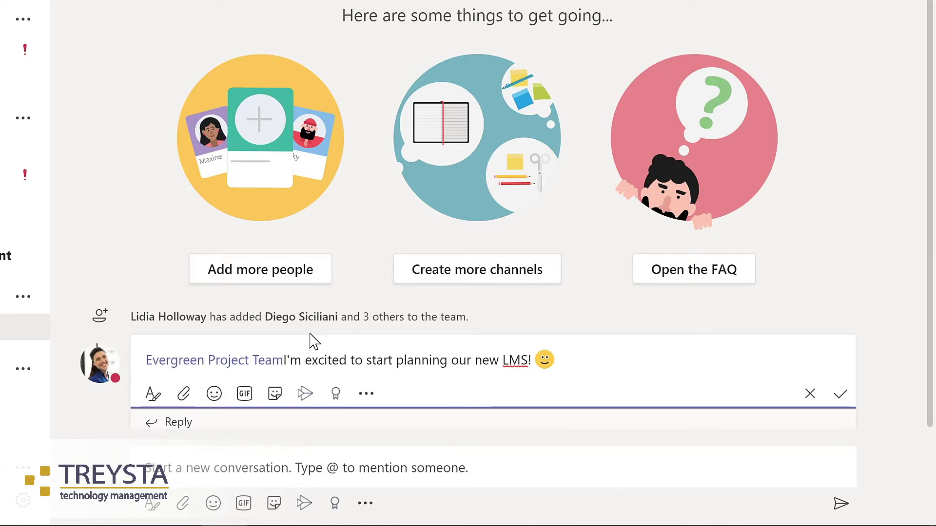
type(",")
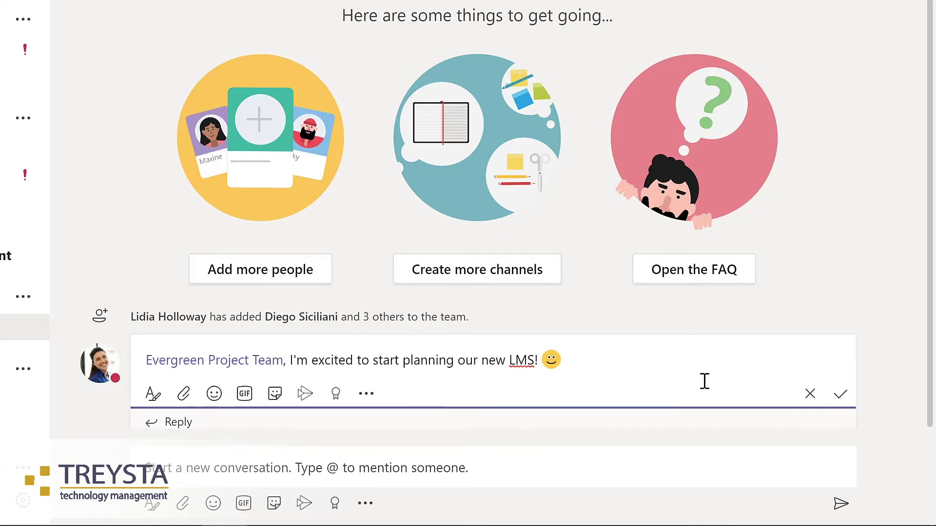
left_click(843, 398)
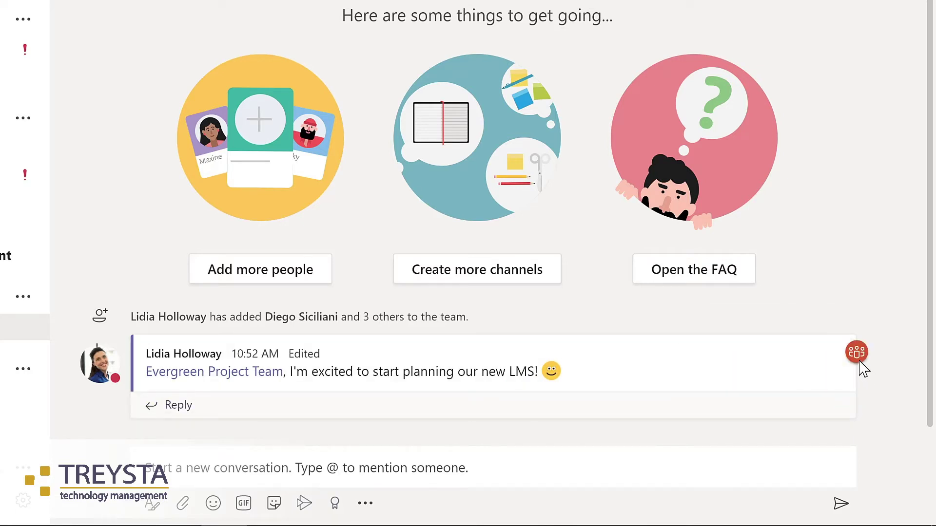
mouse_move(861, 365)
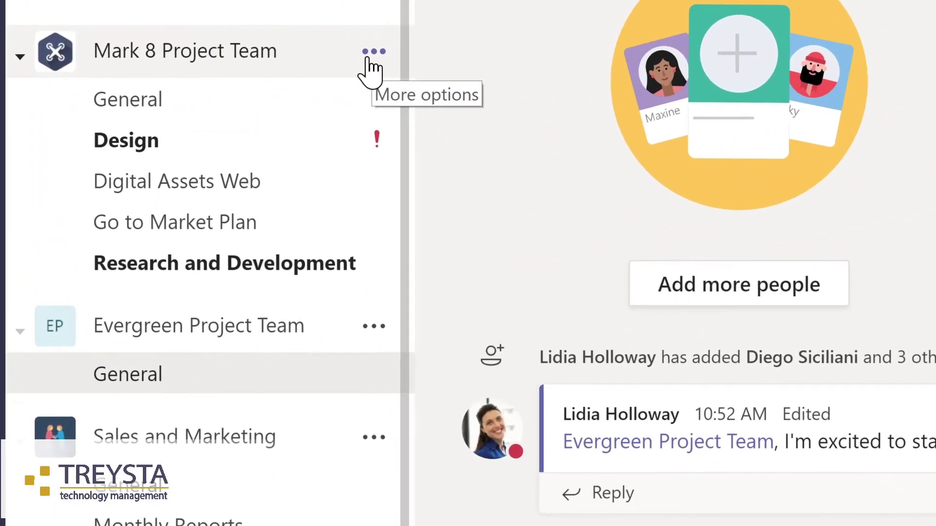
Review the Mark 8 Project Team's management page, including its full member list, channels and analytics.
left_click(369, 56)
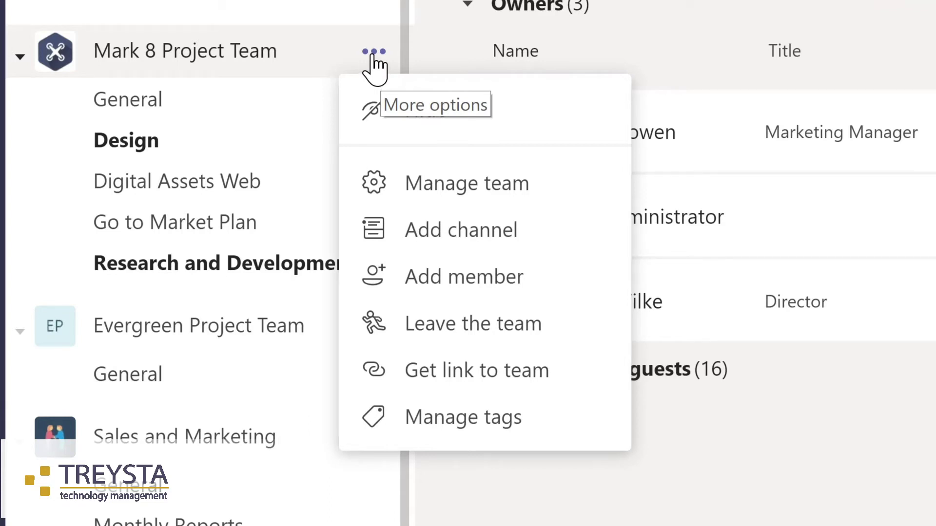
left_click(453, 187)
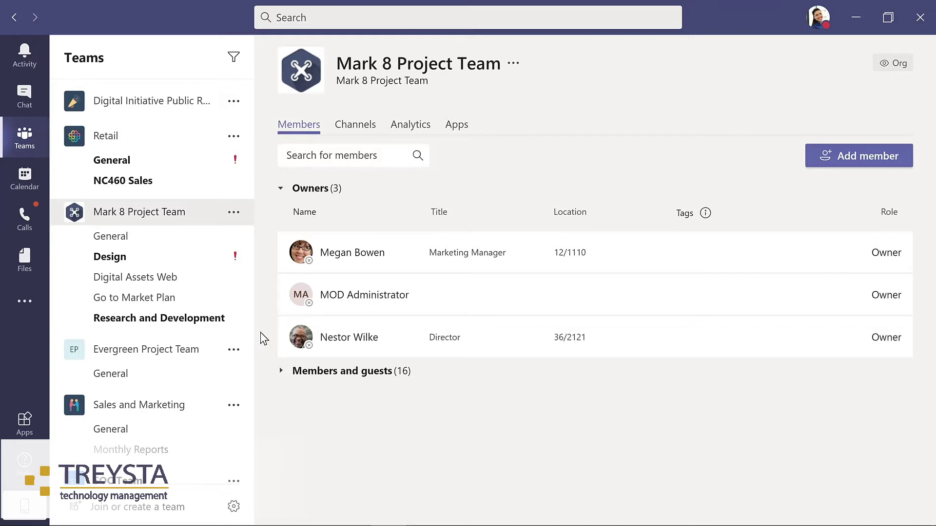
left_click(318, 374)
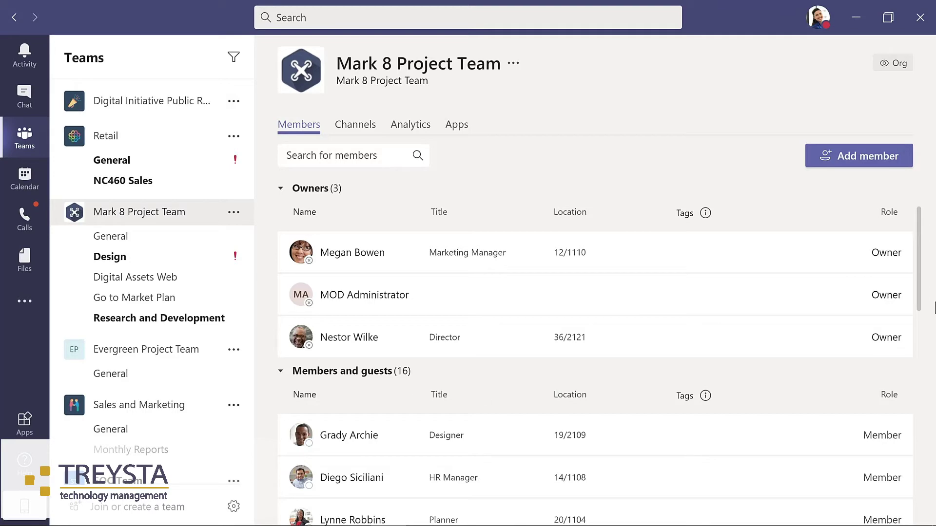
scroll(927, 331, "down", 1)
scroll(930, 341, "down", 5)
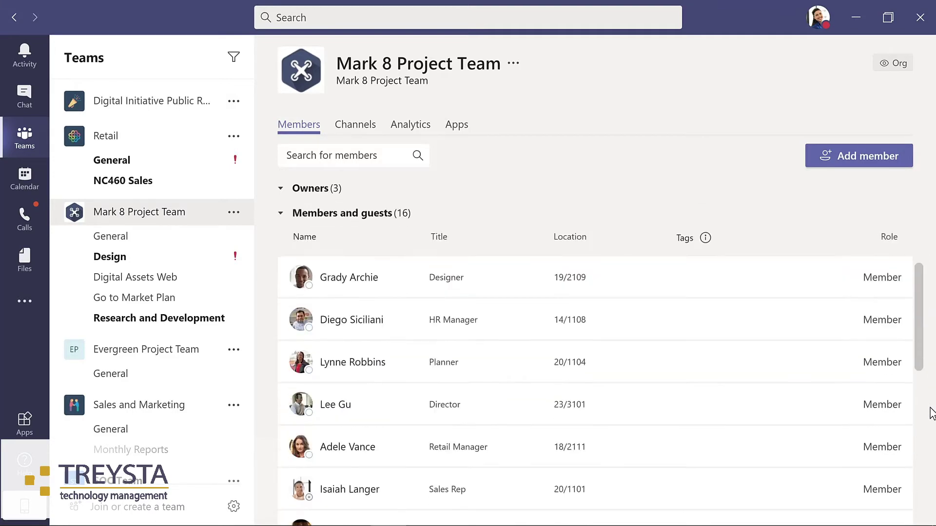
scroll(931, 468, "down", 6)
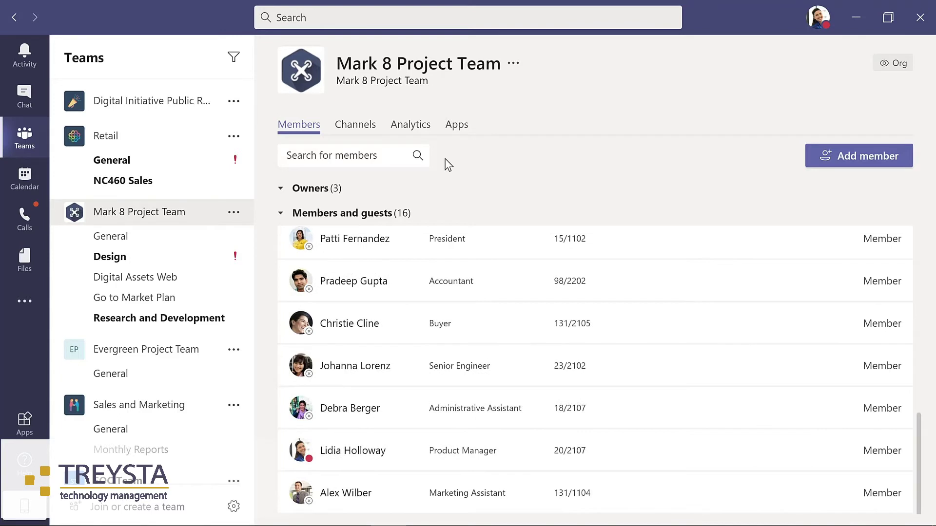
left_click(355, 126)
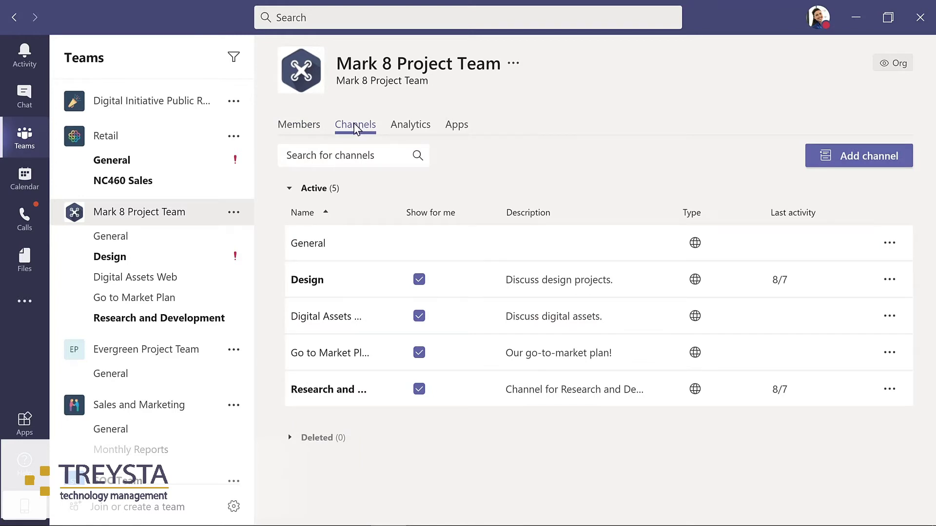
left_click(411, 126)
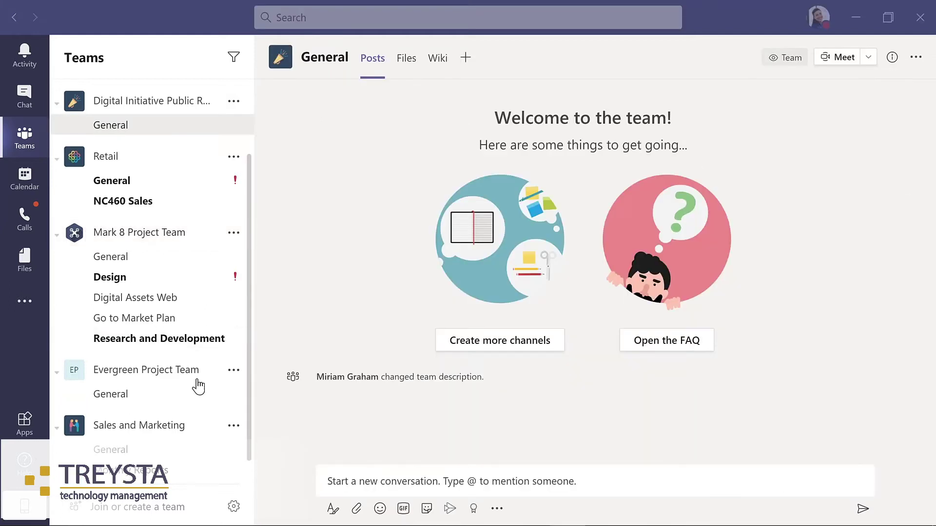
Add the director as a member of Evergreen Project Team.
left_click(234, 371)
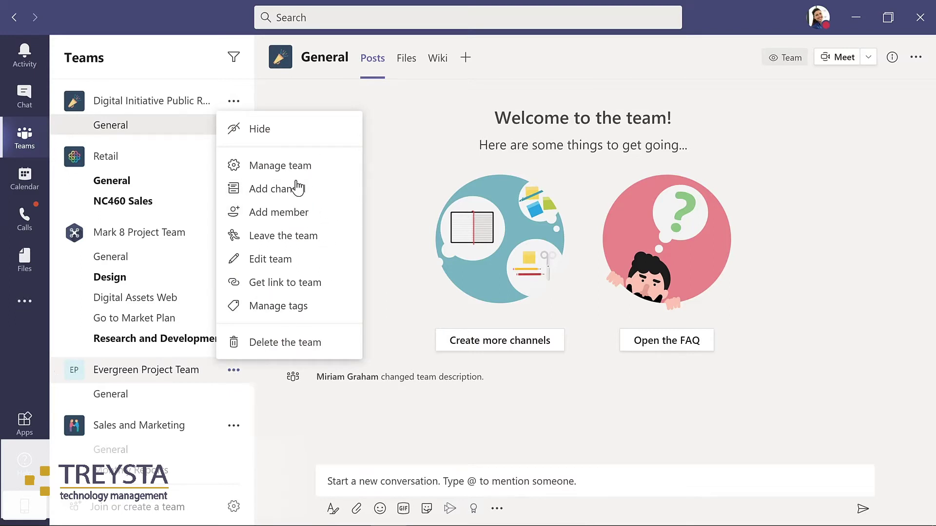
left_click(274, 213)
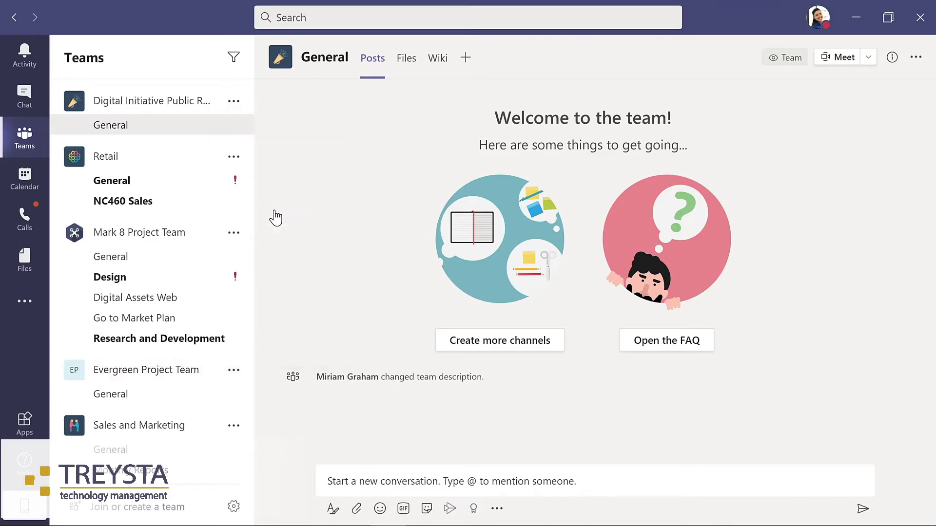
type("nestor")
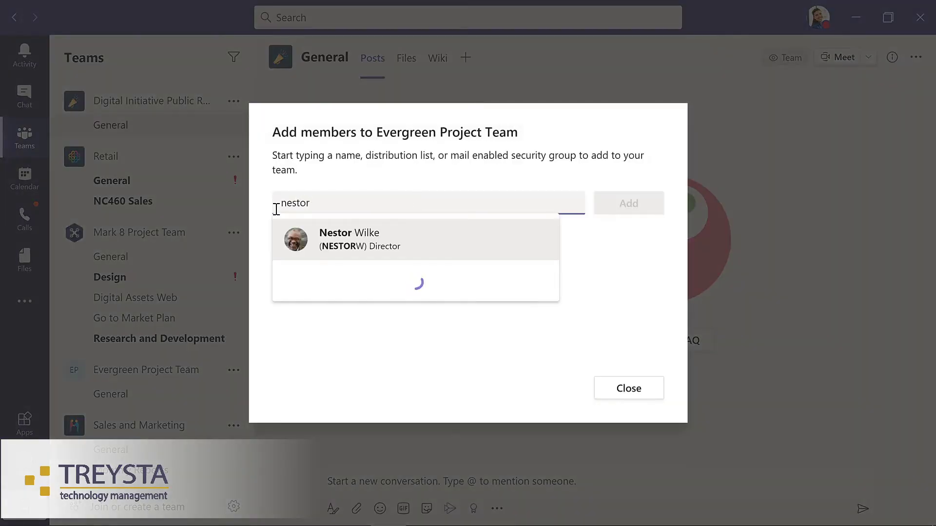
key("Return")
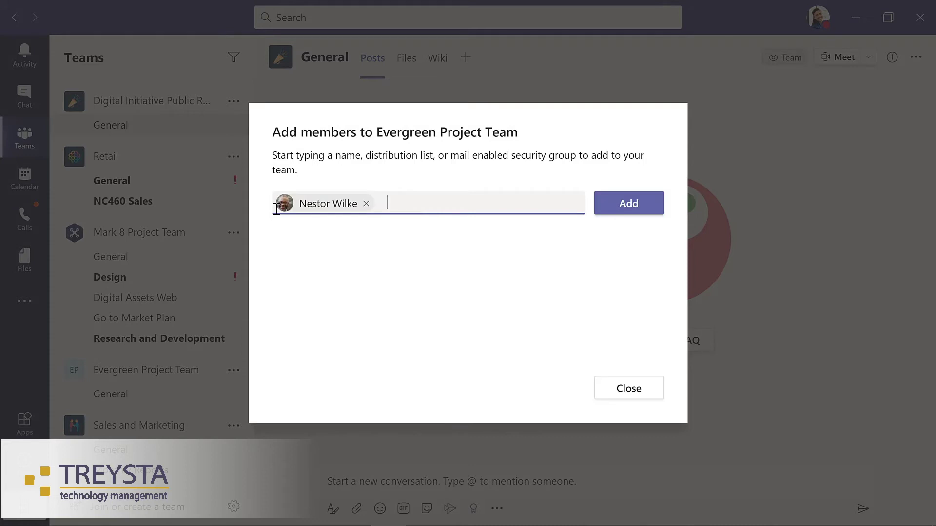
left_click(635, 210)
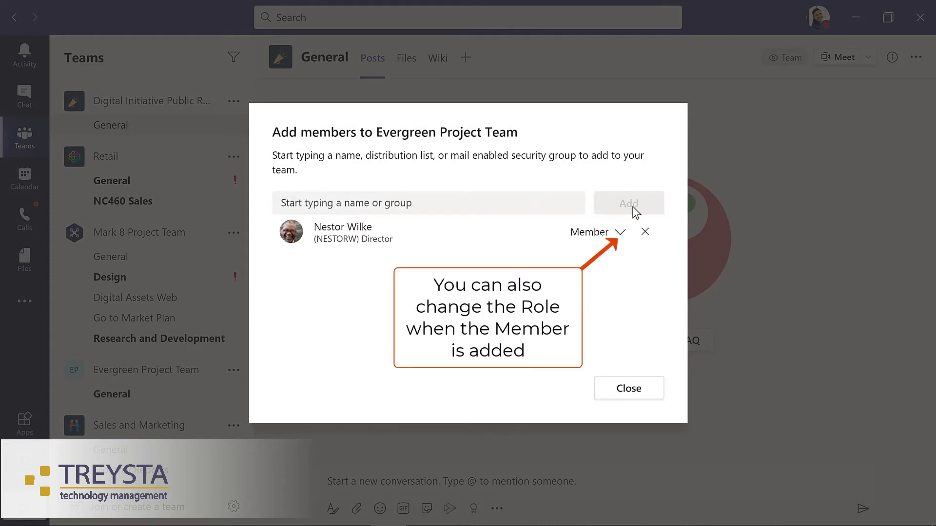
left_click(627, 384)
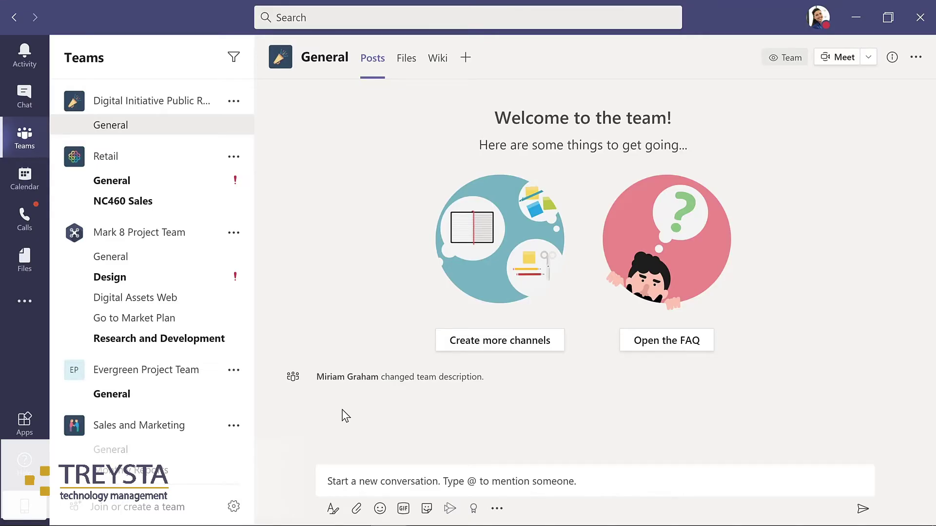
Change the director's role in Evergreen Project Team to Owner.
left_click(235, 373)
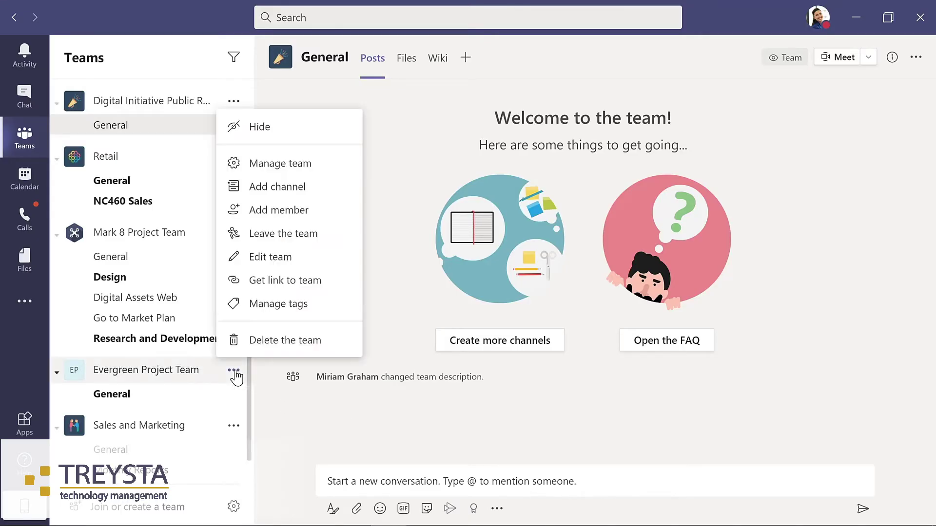
left_click(288, 164)
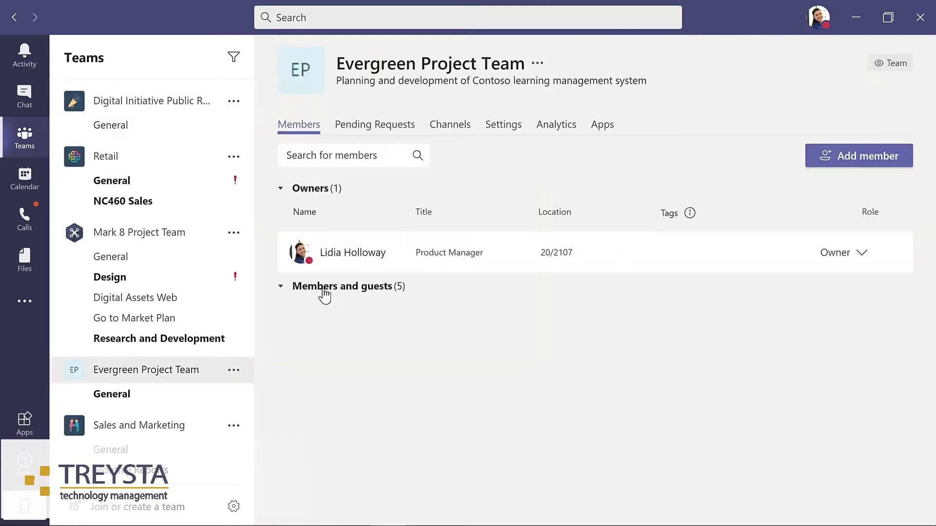
left_click(324, 293)
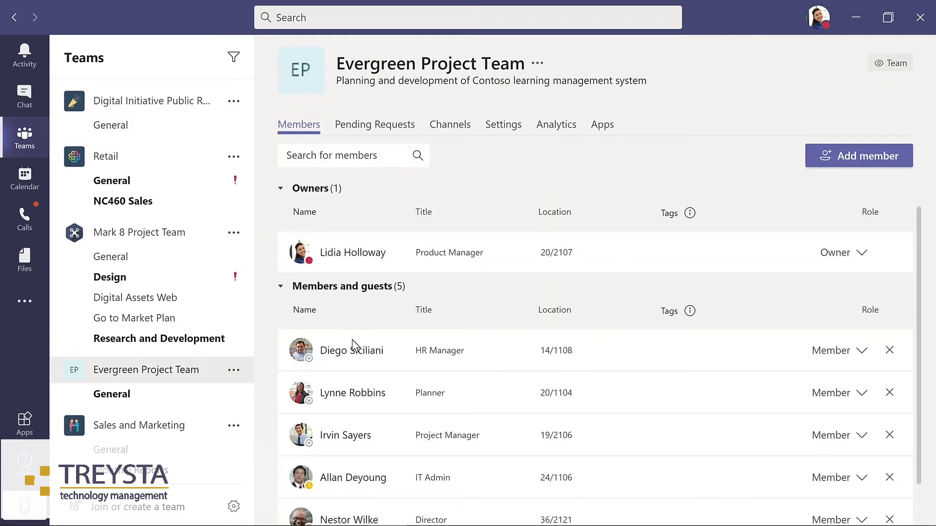
scroll(356, 351, "down", 1)
scroll(361, 364, "down", 1)
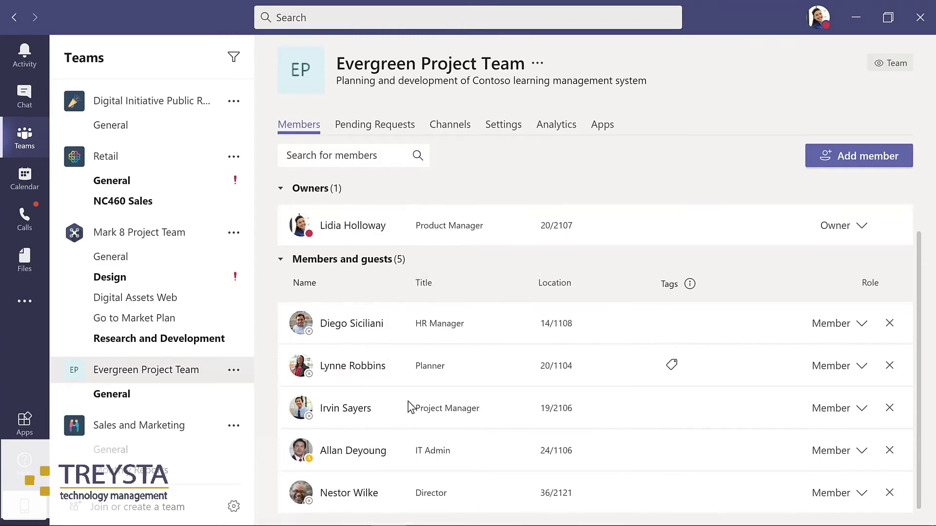
left_click(862, 498)
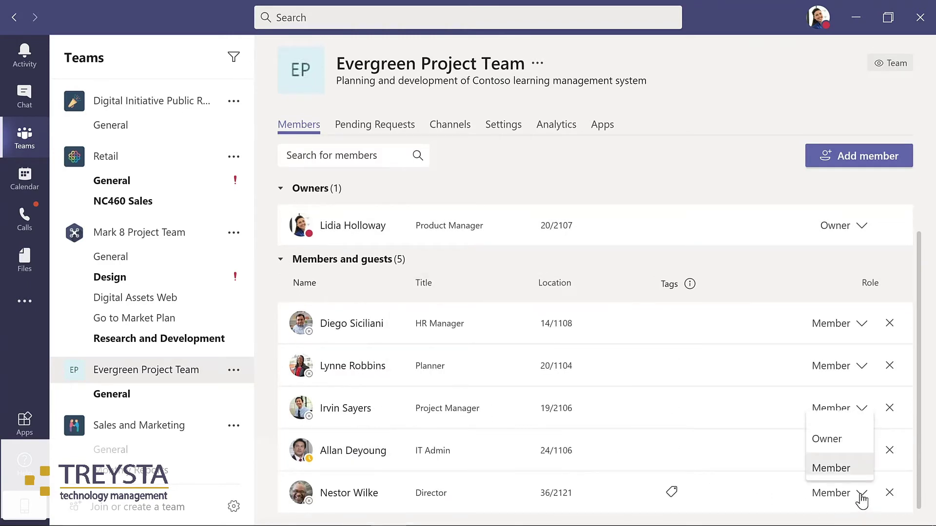
left_click(834, 442)
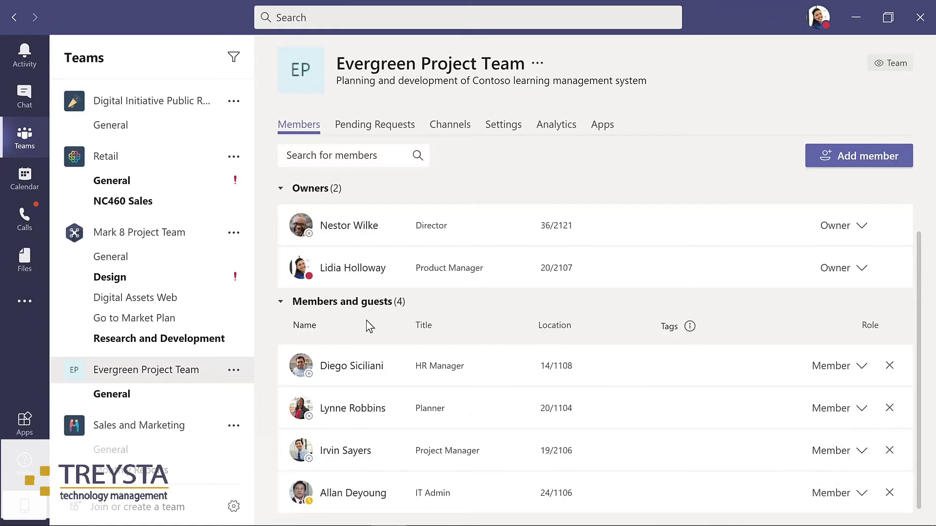
Start an announcement in Evergreen Project Team's General channel with a headline welcoming the director by first name.
left_click(125, 394)
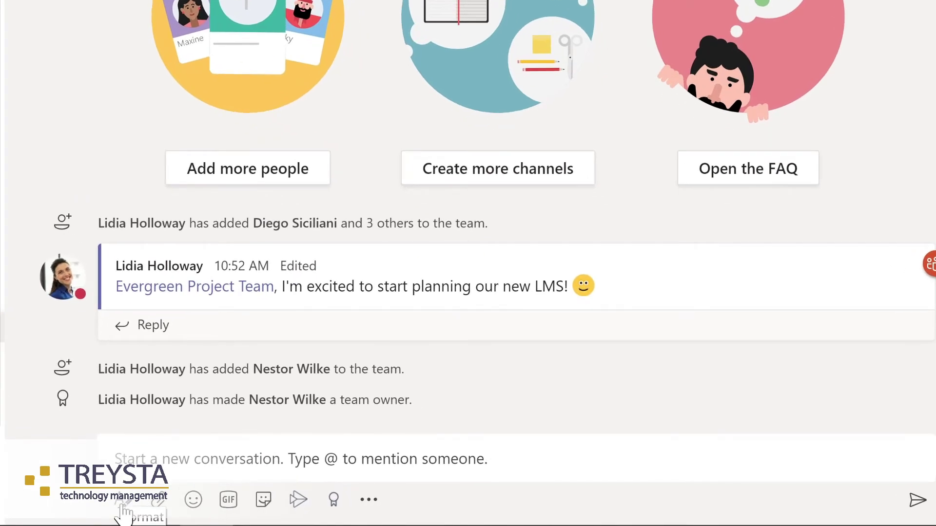
left_click(123, 507)
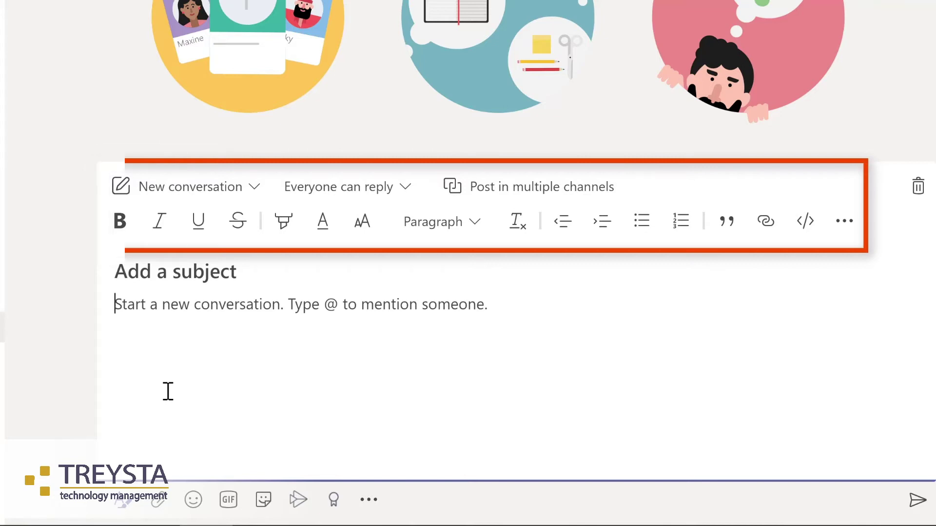
left_click(256, 190)
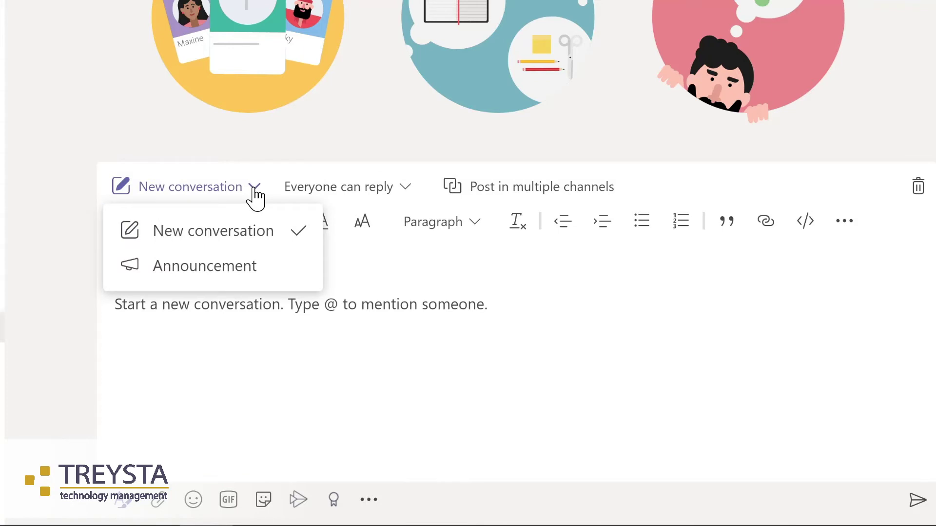
left_click(217, 268)
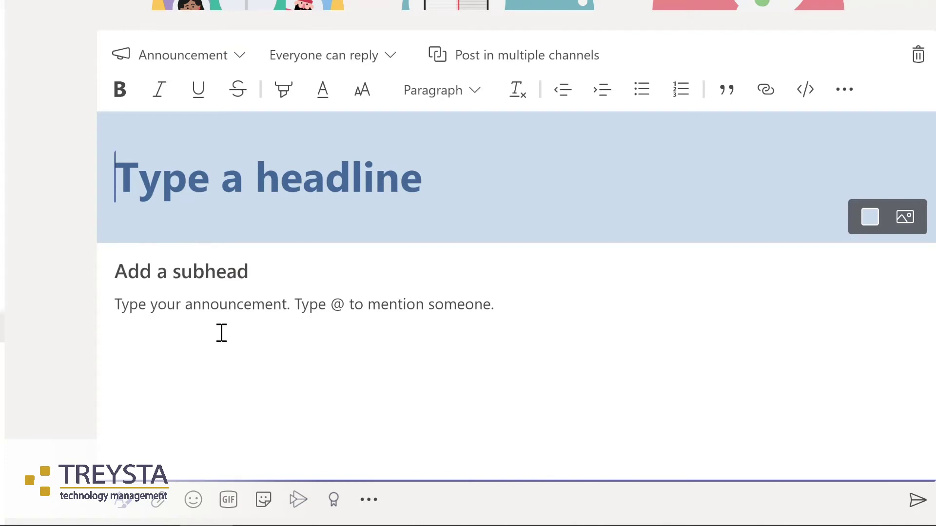
type("Welcome Nestor!")
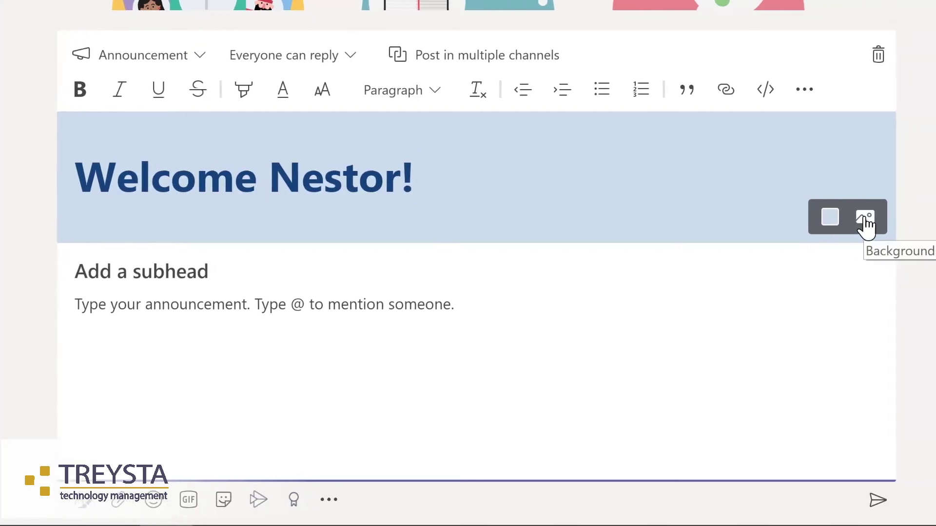
Give the headline a dark teal background and post the announcement with a subhead and message welcoming the director to the LMS planning team.
left_click(820, 220)
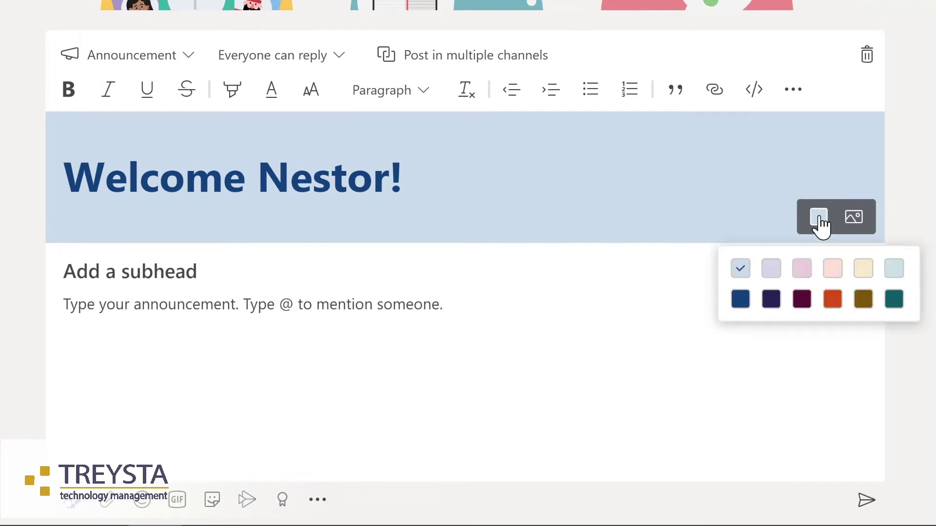
left_click(895, 300)
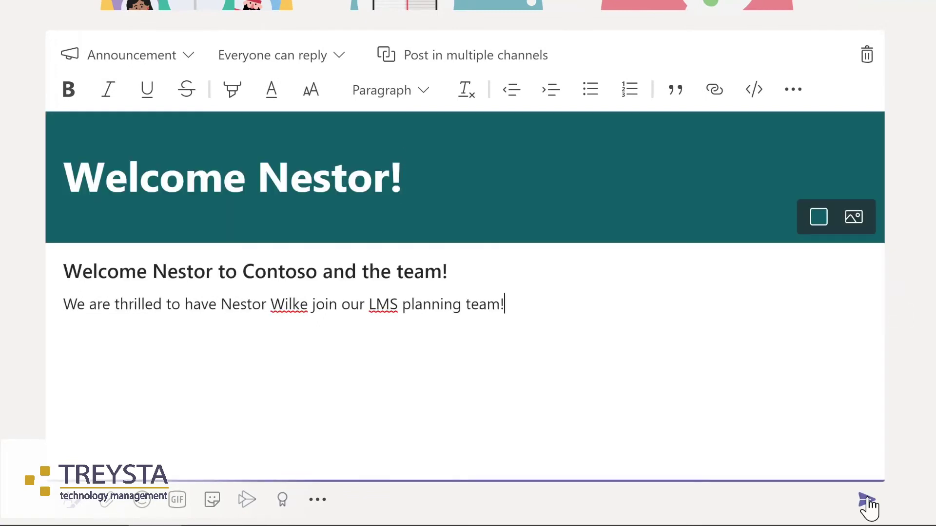
left_click(867, 502)
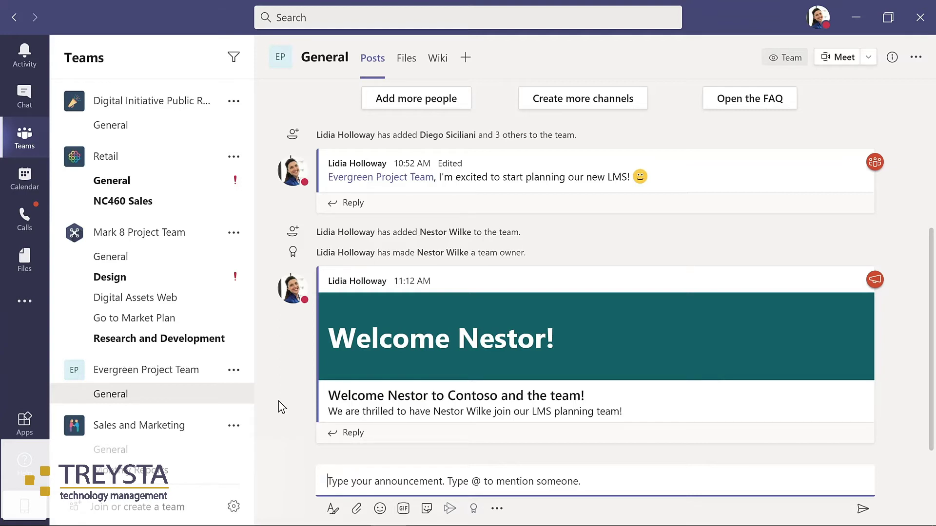
Start a new channel in Evergreen Project Team named "Design" with the description "Design and planning of LMS".
left_click(234, 374)
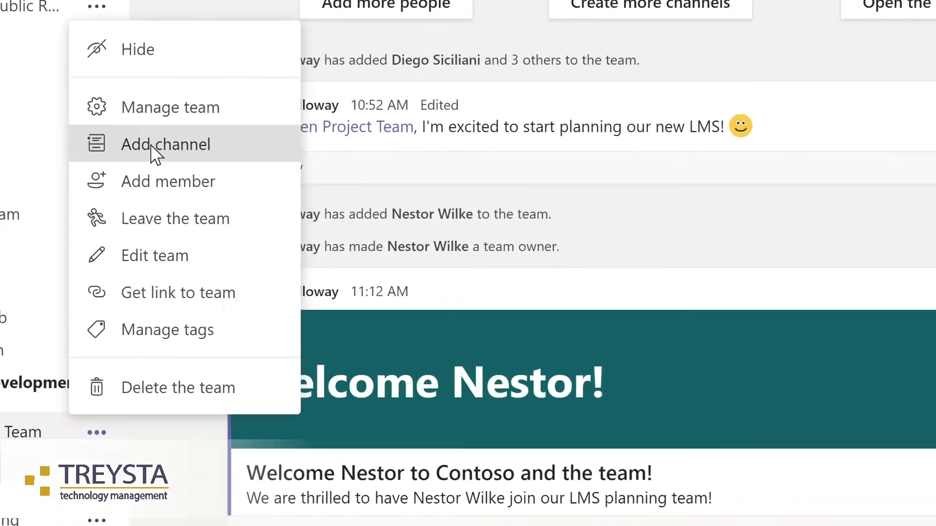
left_click(263, 187)
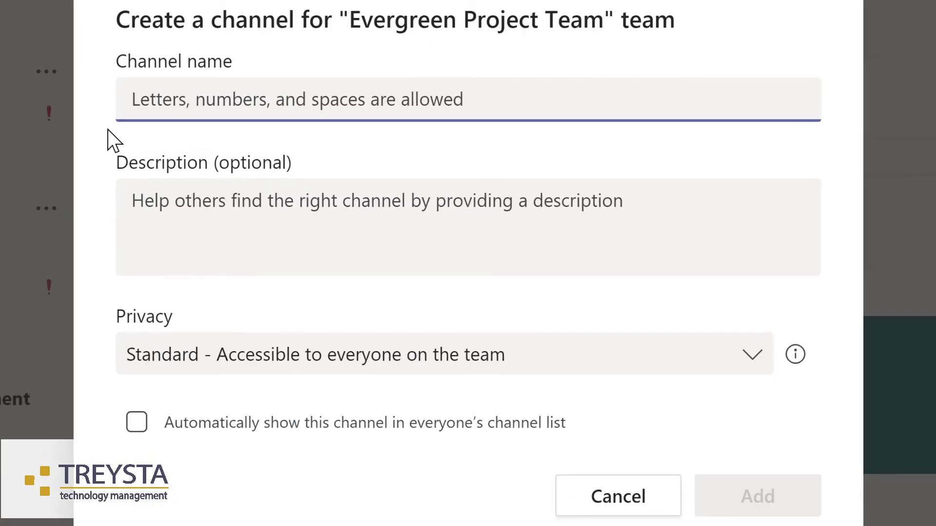
type("D")
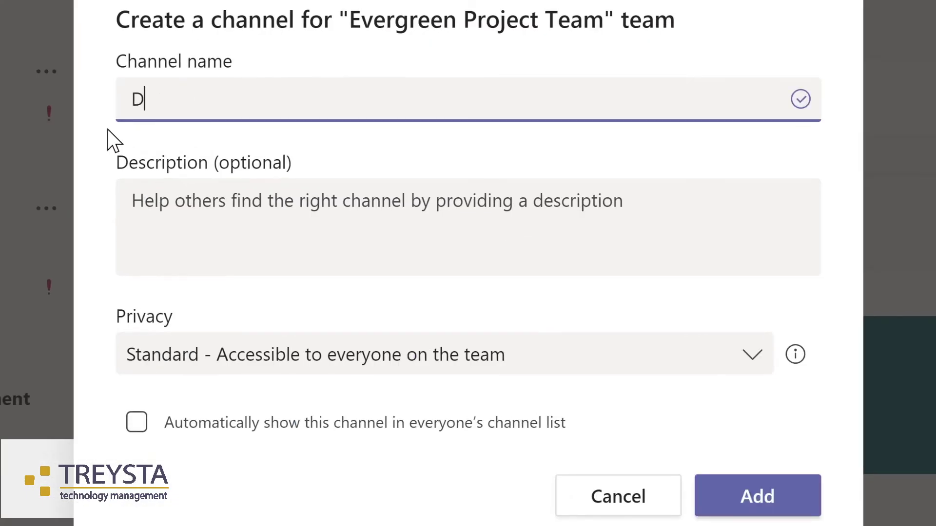
type("es")
type("ign")
left_click(147, 200)
type("Design and planning of LMS")
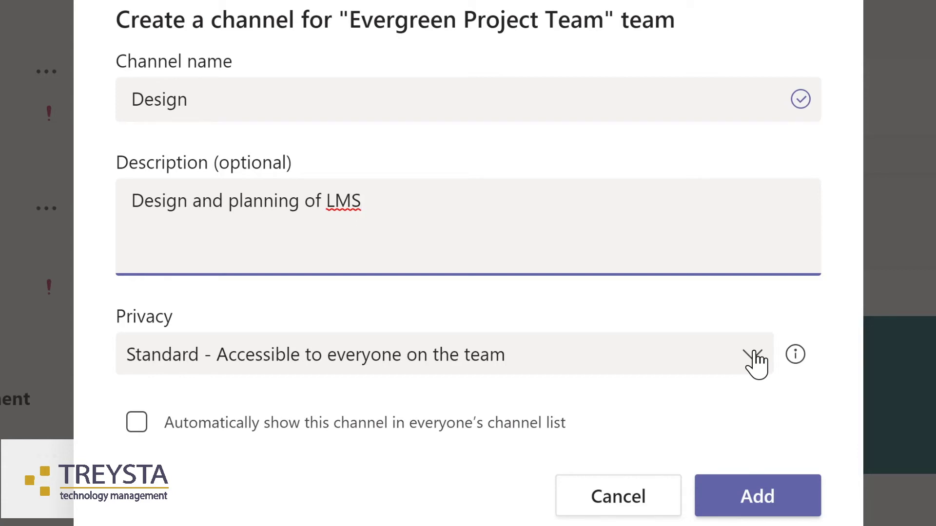
Keep the channel's privacy at Standard, show it automatically in everyone's channel list, and add it.
left_click(756, 361)
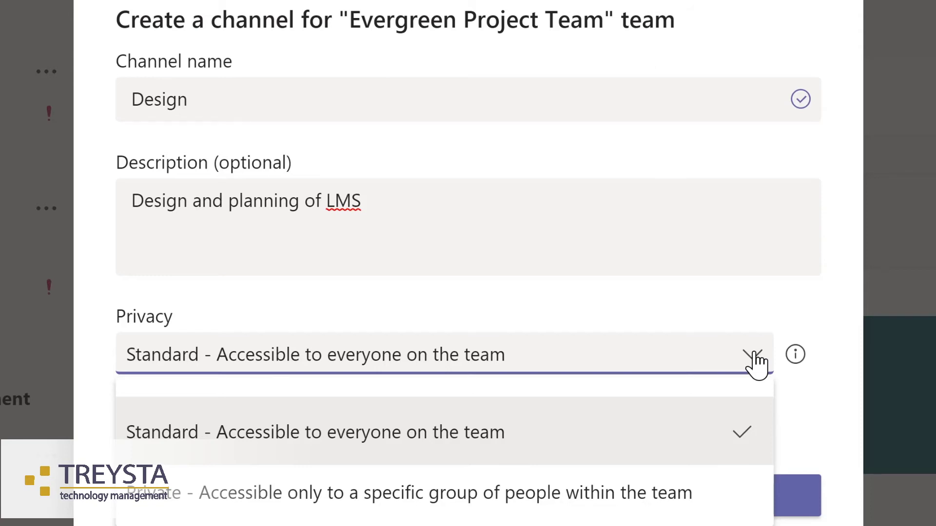
left_click(716, 307)
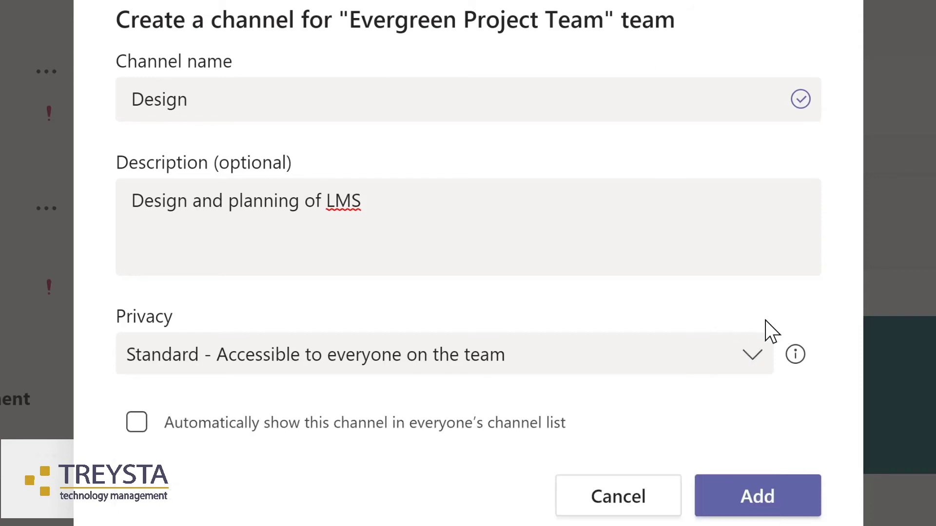
left_click(137, 423)
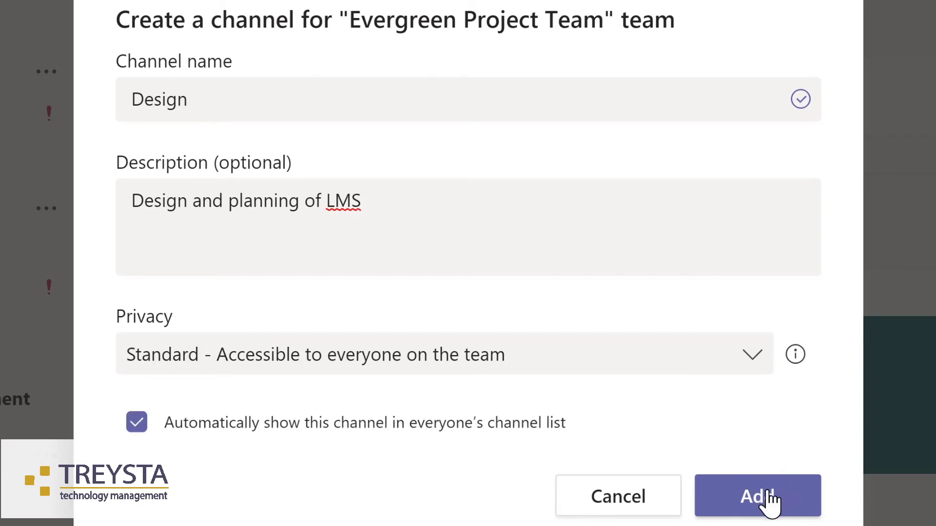
left_click(771, 502)
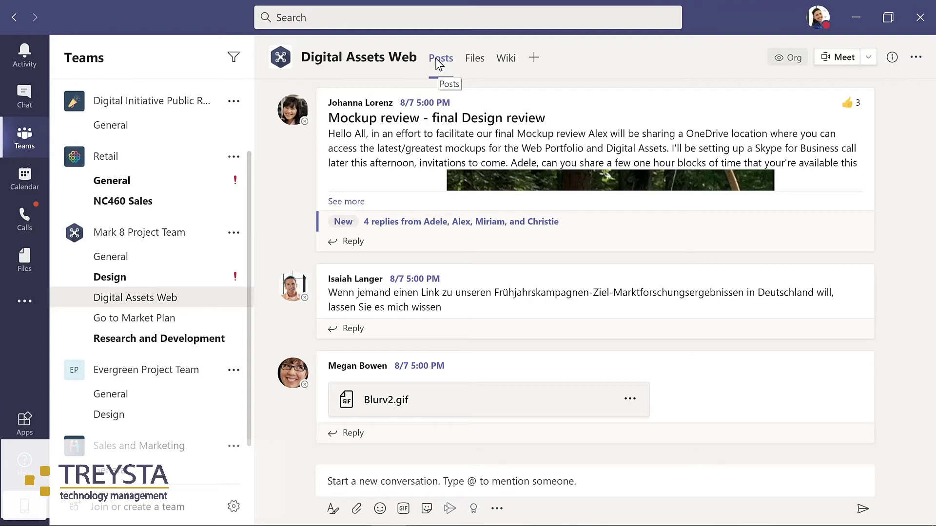
Review the Digital Assets Web channel's files, the ways to open Product Launch.pptx, and the channel's wiki.
left_click(478, 63)
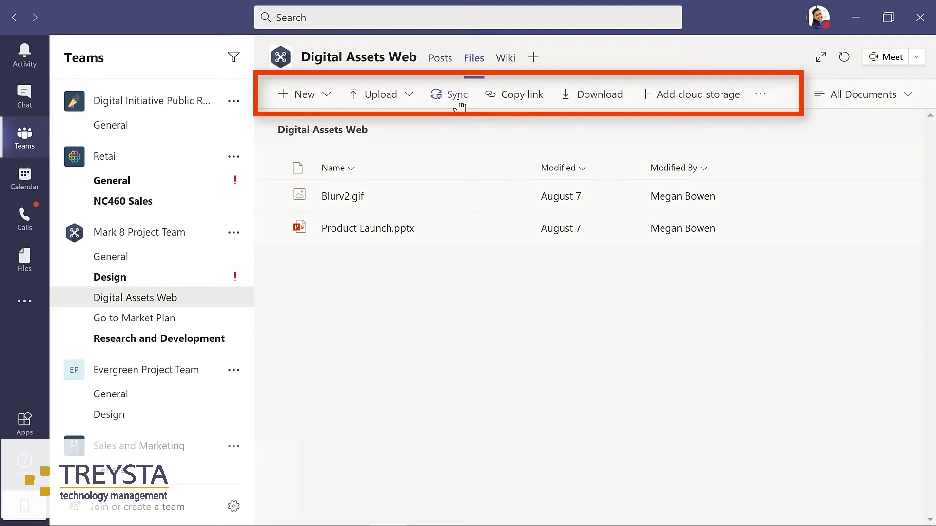
left_click(512, 230)
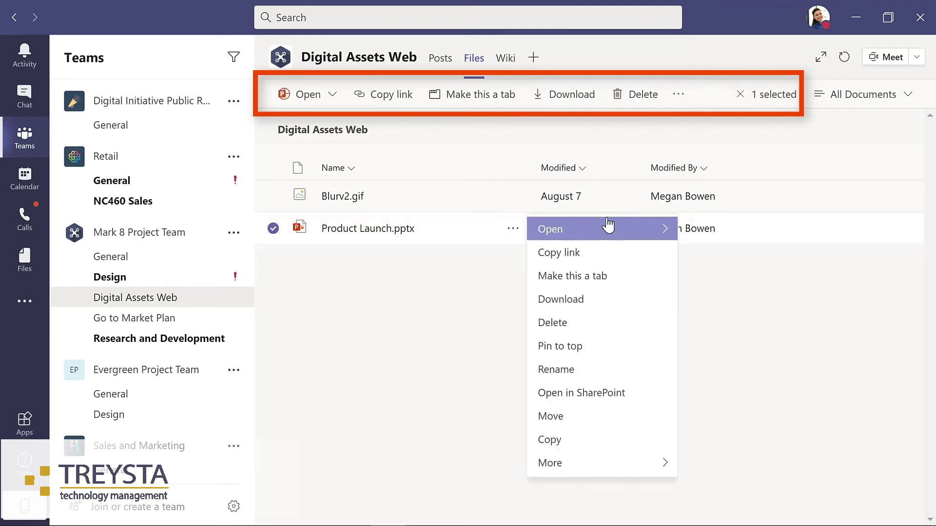
mouse_move(665, 235)
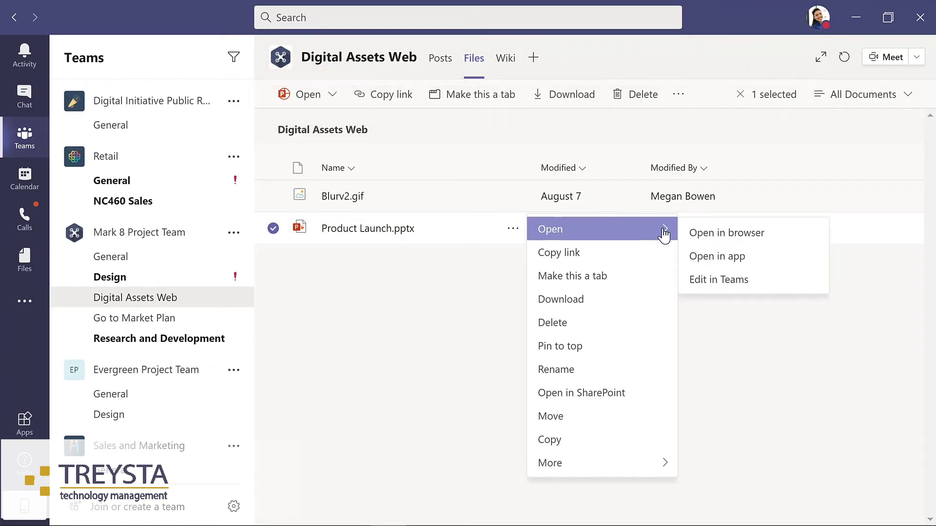
left_click(502, 129)
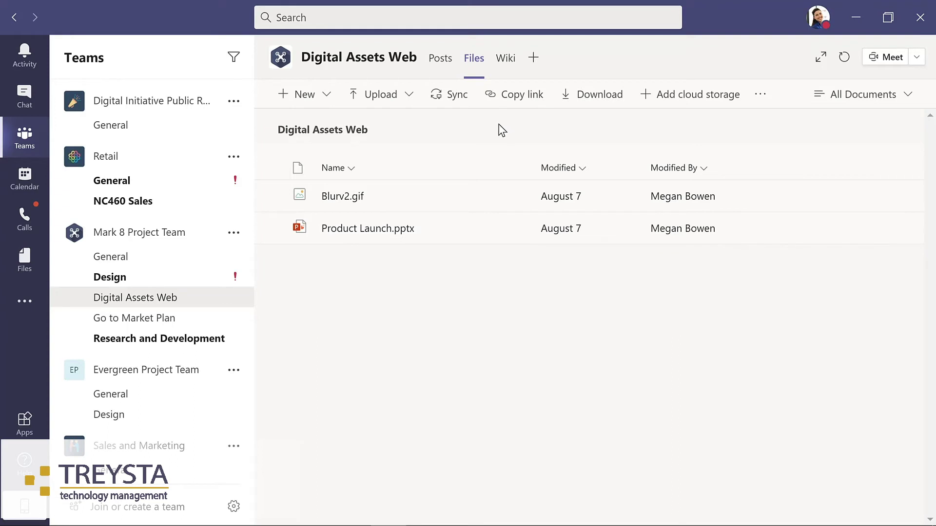
left_click(505, 62)
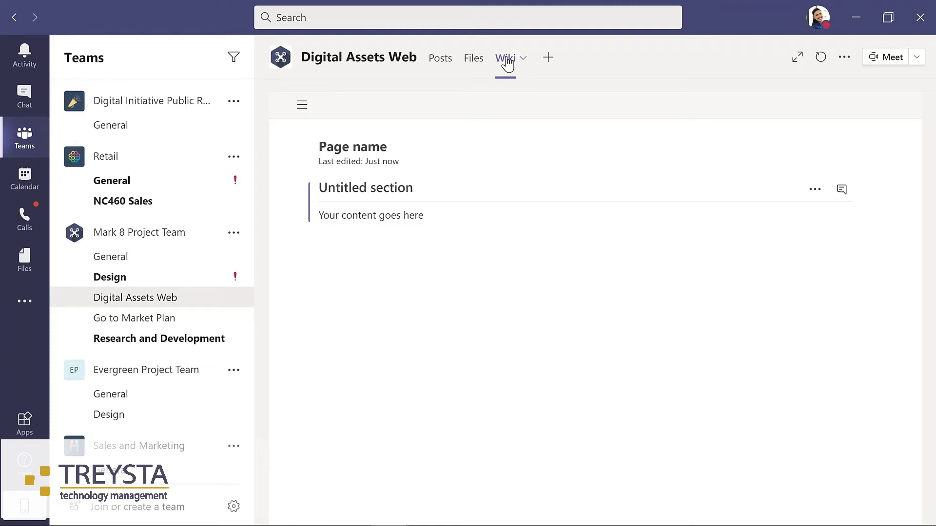
View the Usability Priorities document in Mark 8 Project Team's Design channel and the options for adding another tab.
left_click(110, 277)
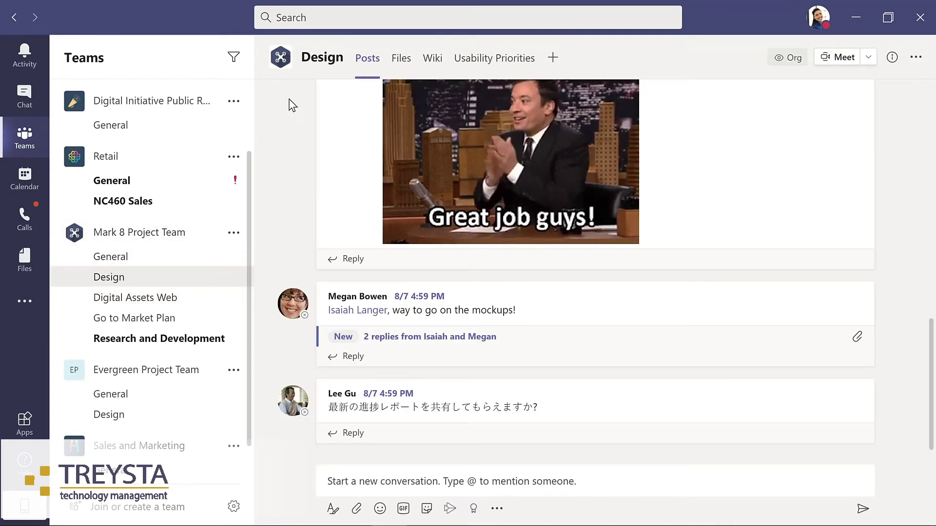
left_click(494, 60)
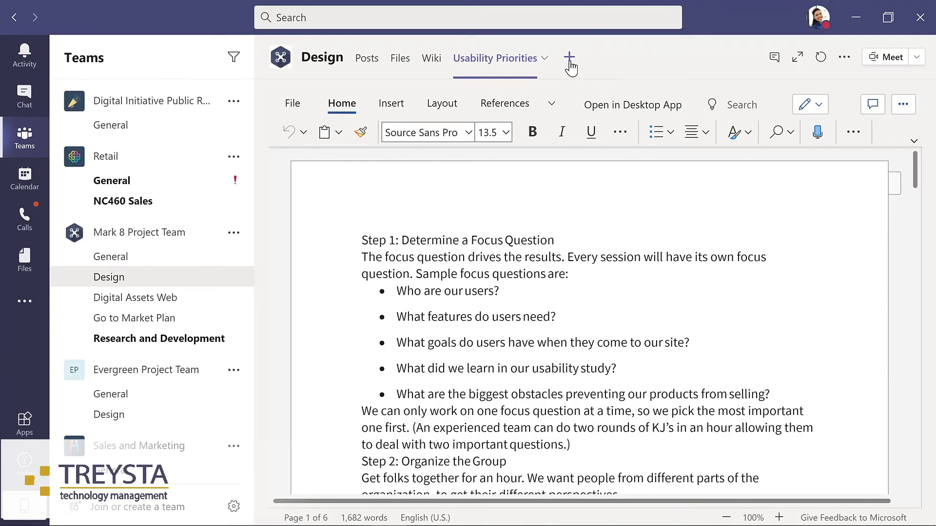
left_click(570, 62)
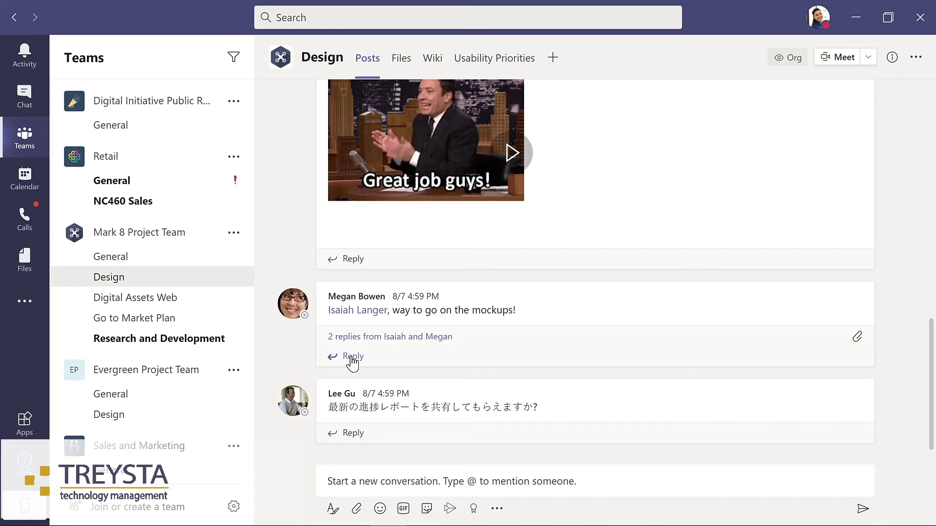
Reply "Great job with a tight deadline!" to the post praising the mockups in the Design channel.
left_click(352, 361)
type("Great job with")
type("a ")
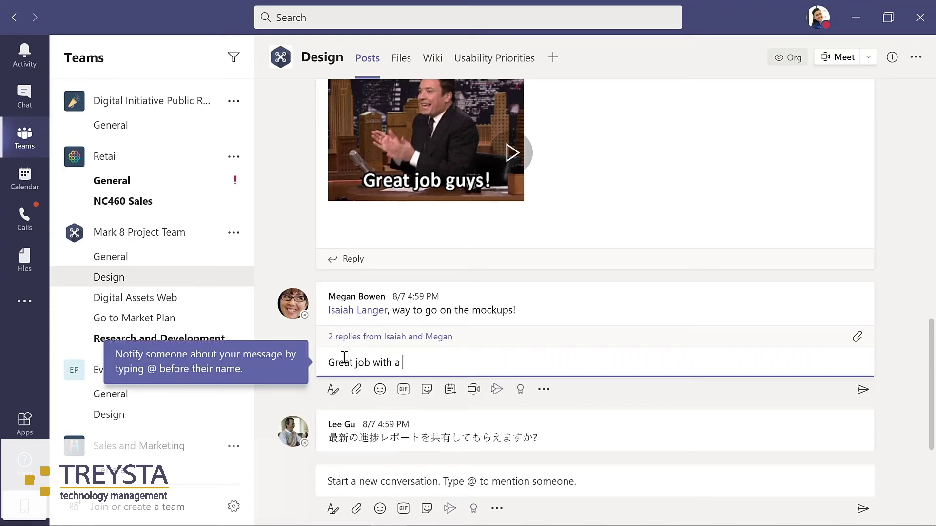
type("tight deadline!")
key("Return")
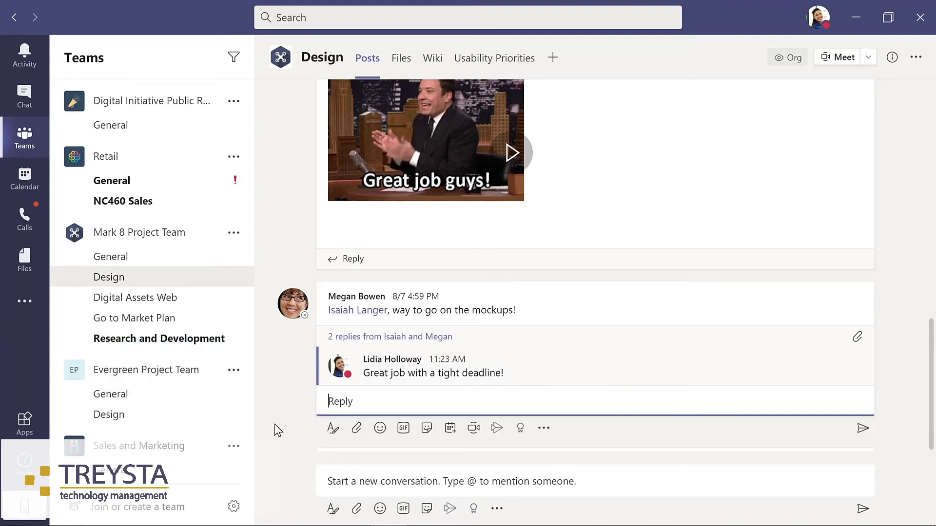
Start a new conversation in the Design channel and attach Contoso Marketing Principles-2021.pptx from the computer.
left_click(337, 484)
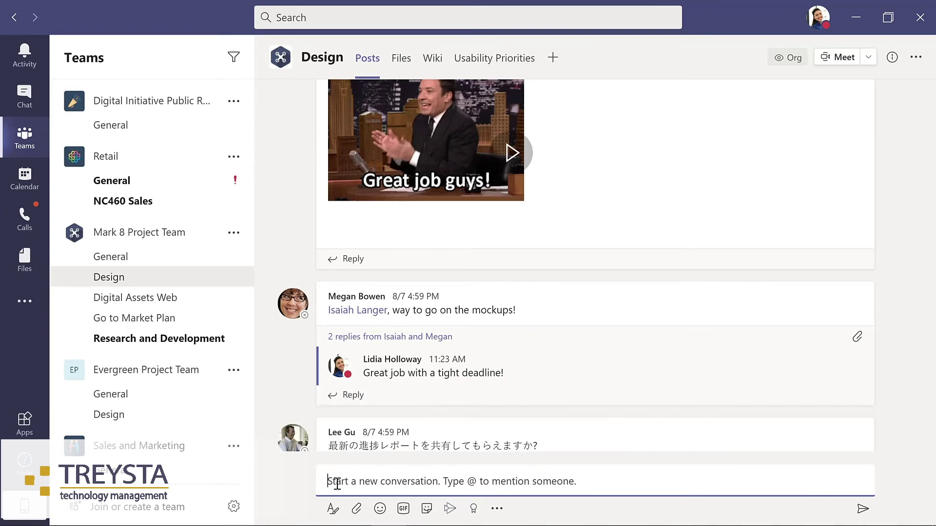
left_click(356, 511)
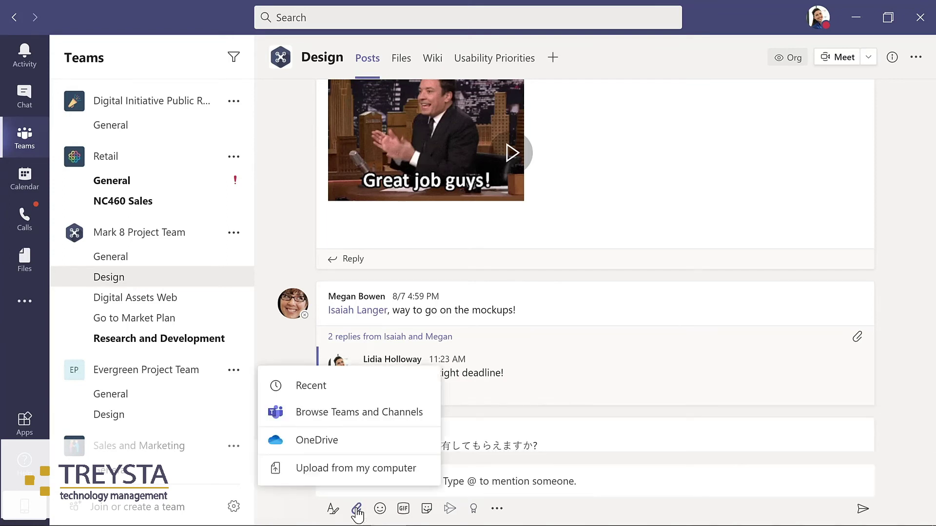
left_click(355, 468)
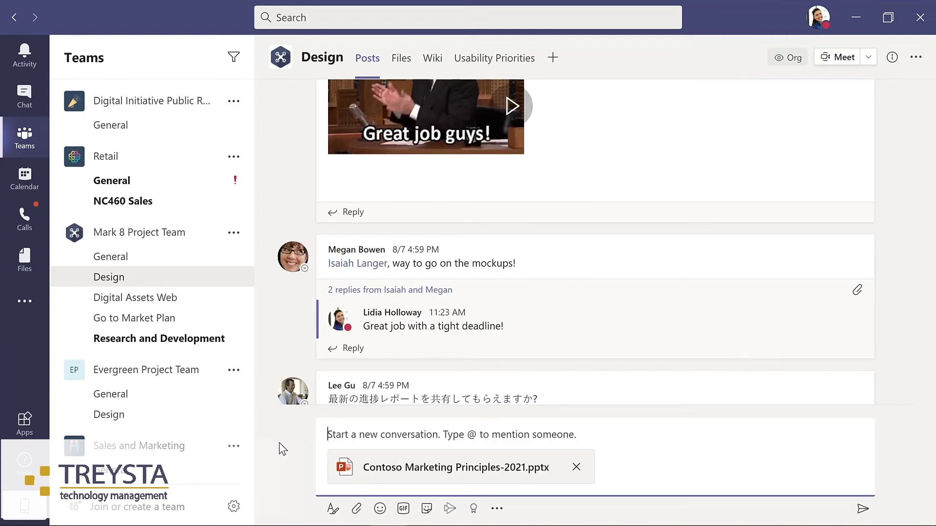
Mention the Design channel, add ", please review this presentation for our upcoming meeting." and send the post.
type("@")
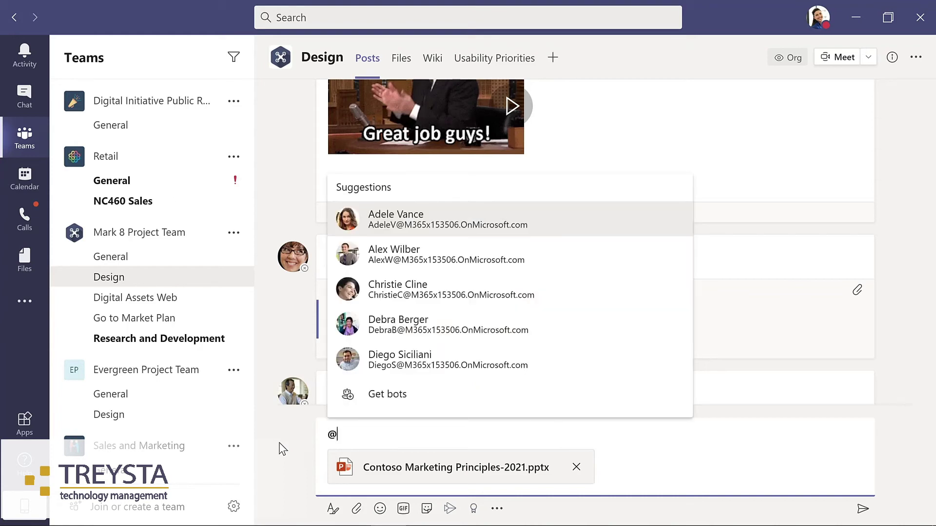
type("chann")
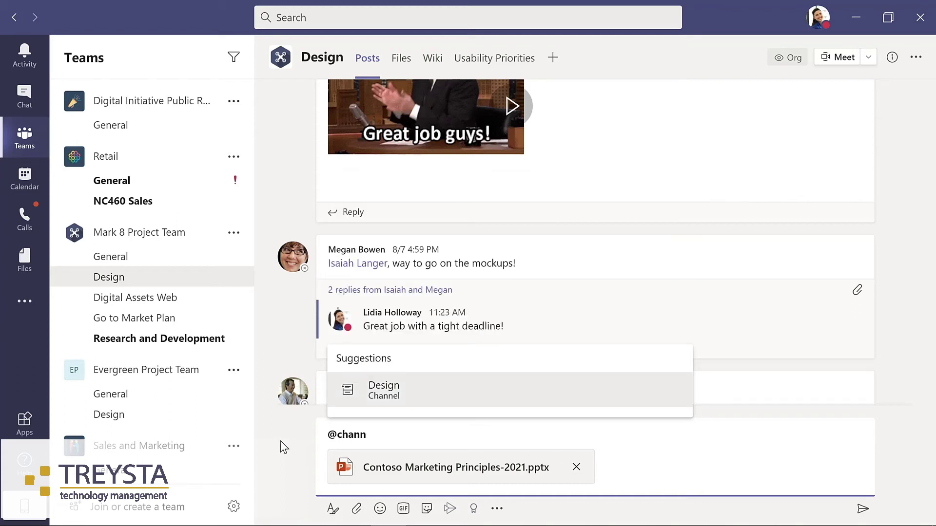
left_click(395, 397)
type(", please review this presentation for our upcoming meeting.")
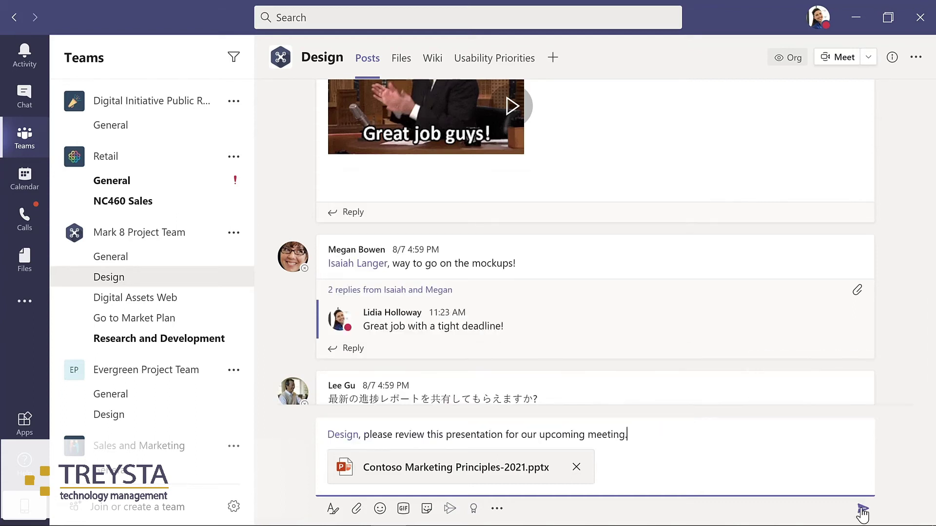
left_click(863, 510)
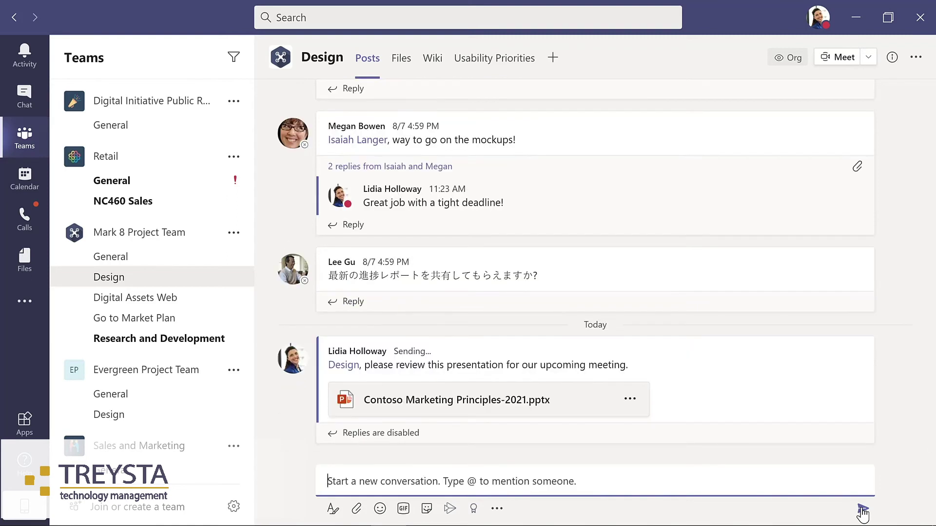
React with a heart to the post praising the mockups.
mouse_move(708, 140)
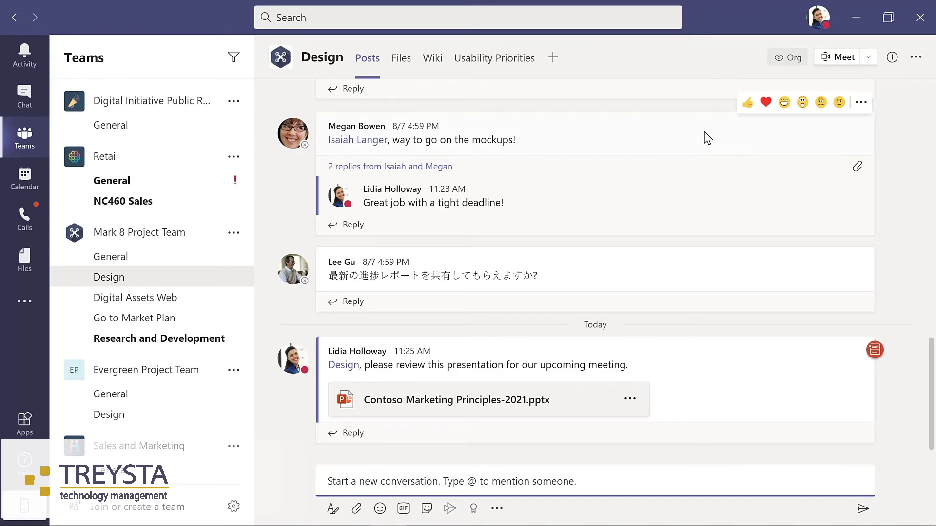
left_click(766, 103)
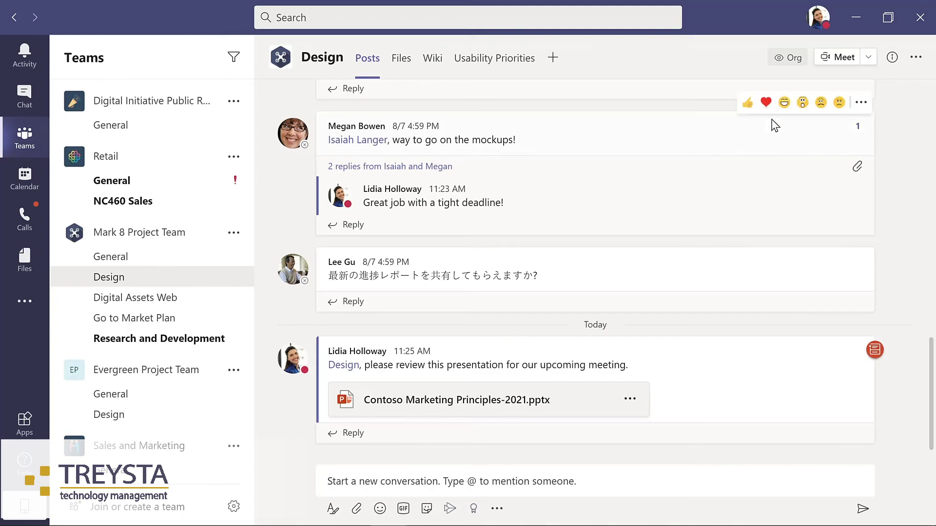
View the additional message options for the post praising the mockups in the Design channel.
left_click(861, 104)
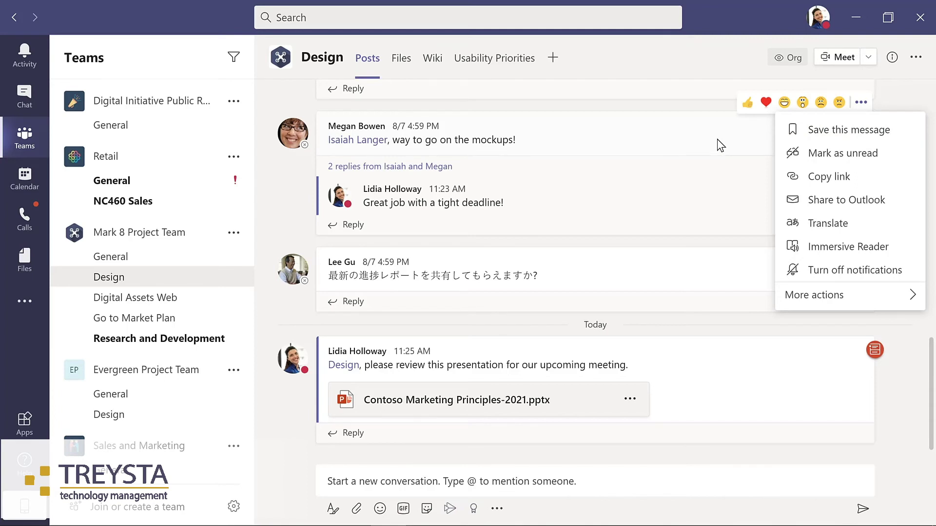
left_click(571, 140)
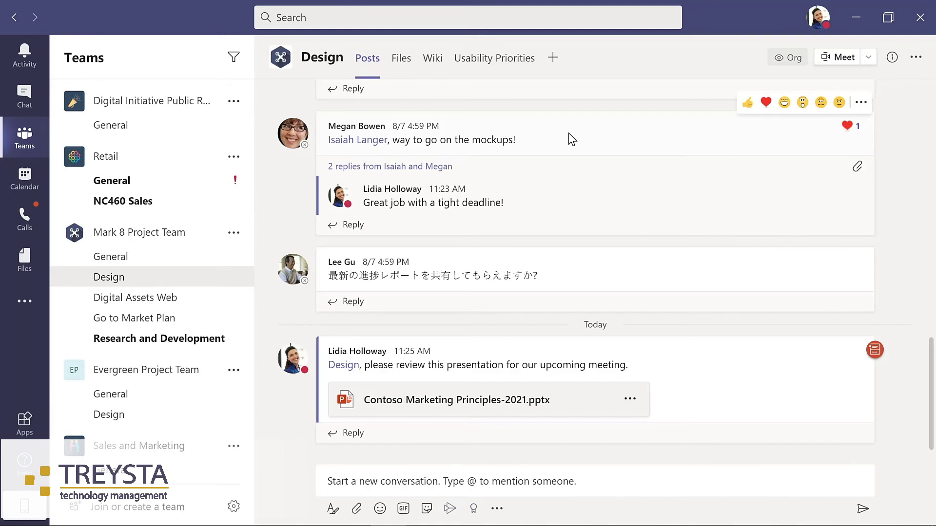
Start a private chat with the IT Admin colleague and send "What's the update on the new laptops for my project team?".
left_click(24, 95)
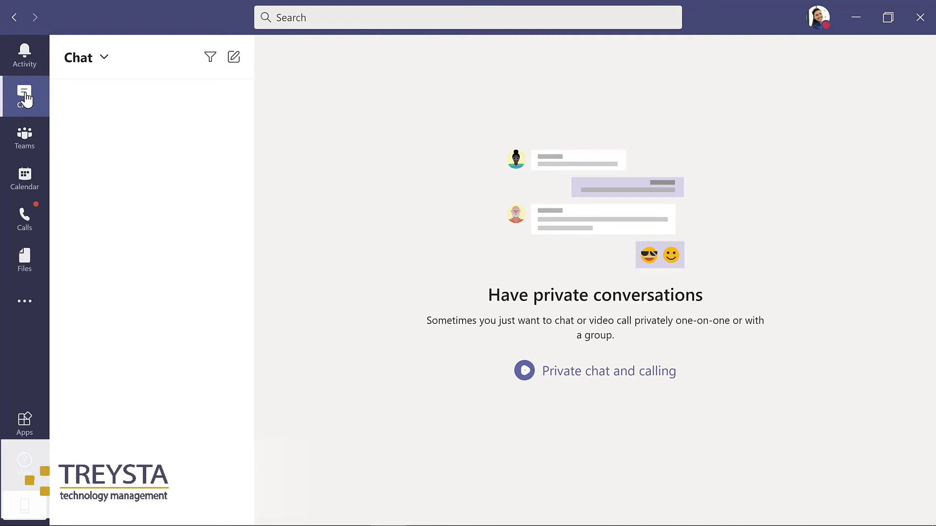
left_click(235, 58)
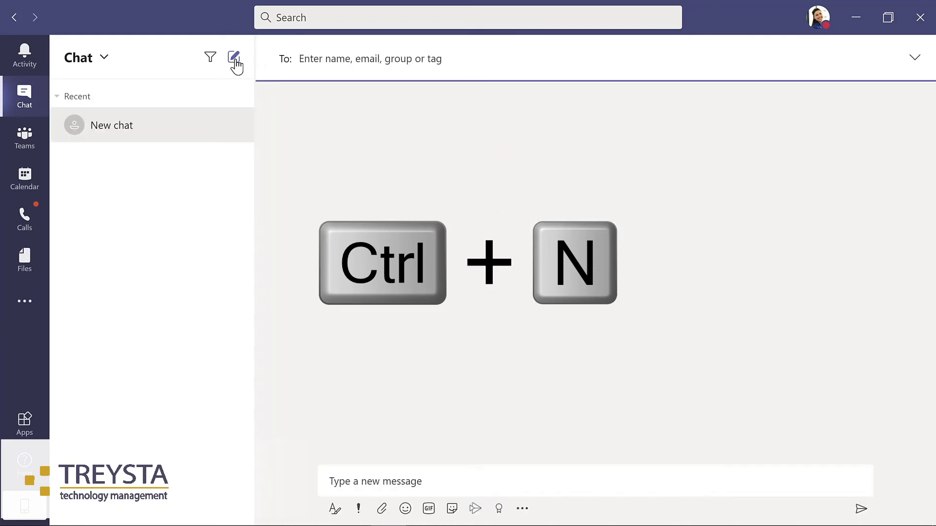
type("all")
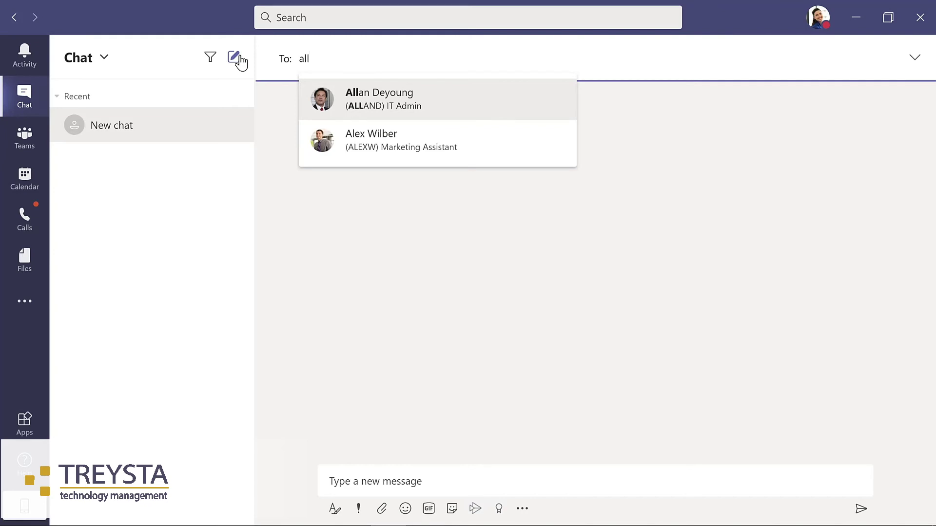
key("Return")
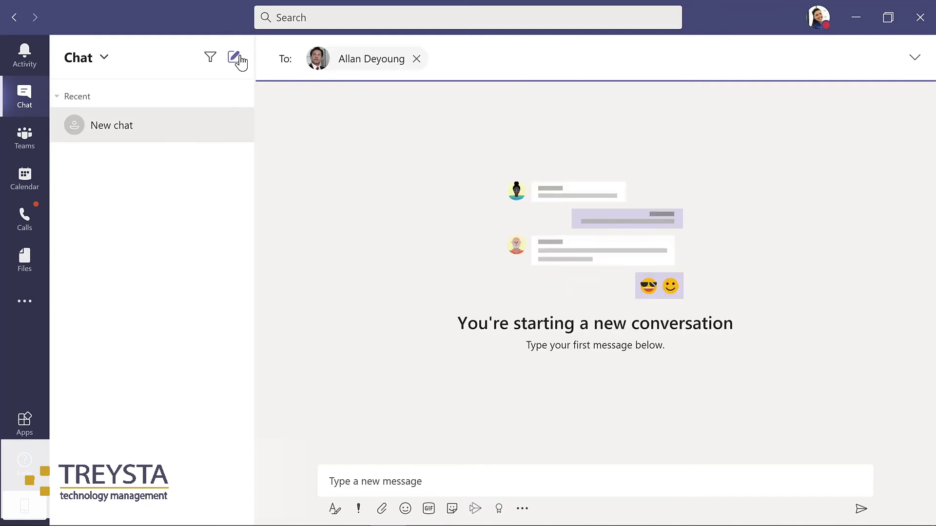
left_click(375, 476)
type("What's the update on the new laptops for my project team?")
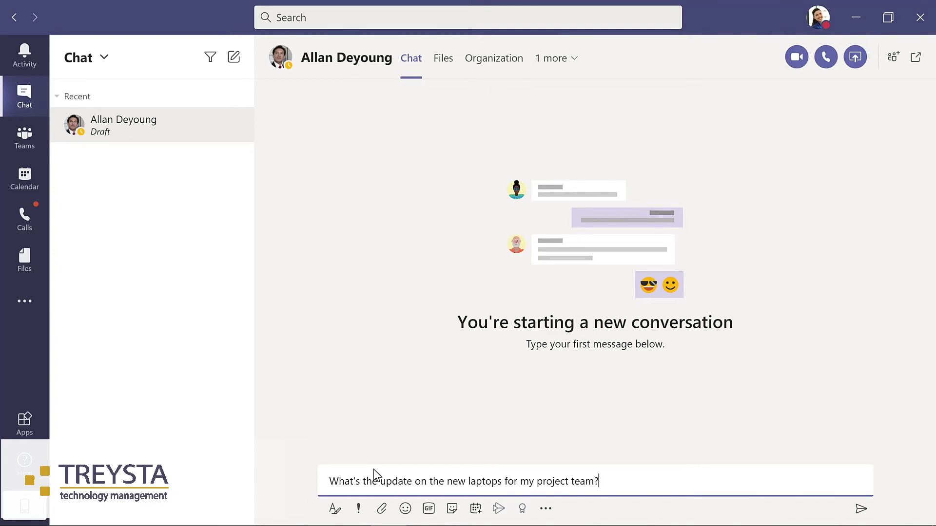
key("Return")
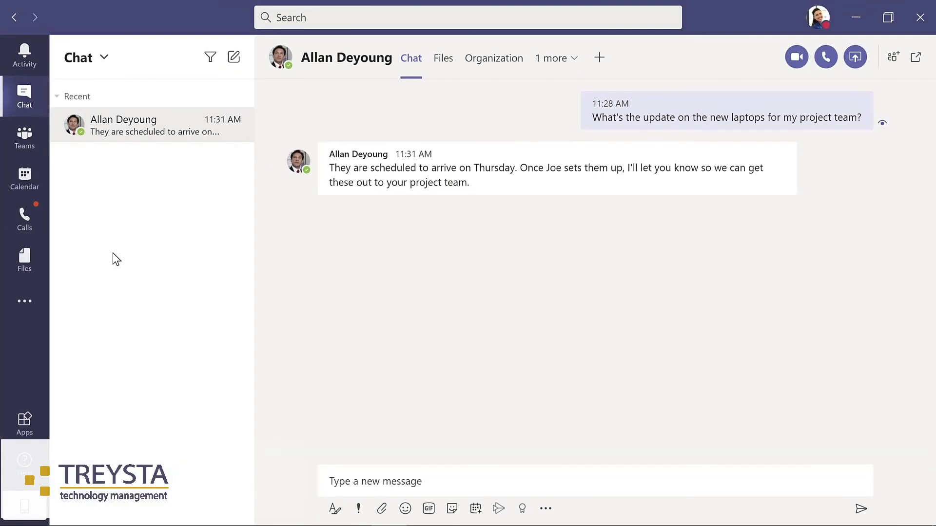
Insert a celebrating GIF found by searching for "yay", add "Thanks so much!" and send it in the chat.
left_click(429, 509)
type("yay")
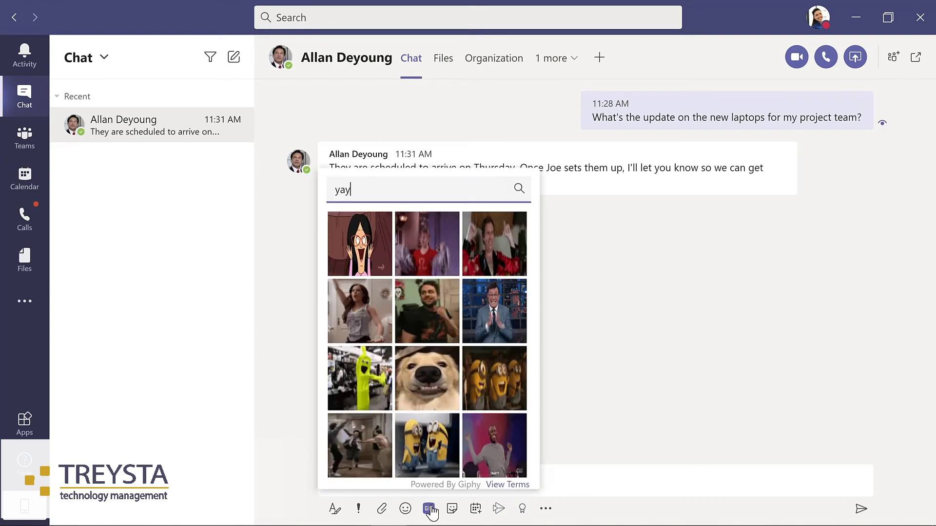
left_click(357, 446)
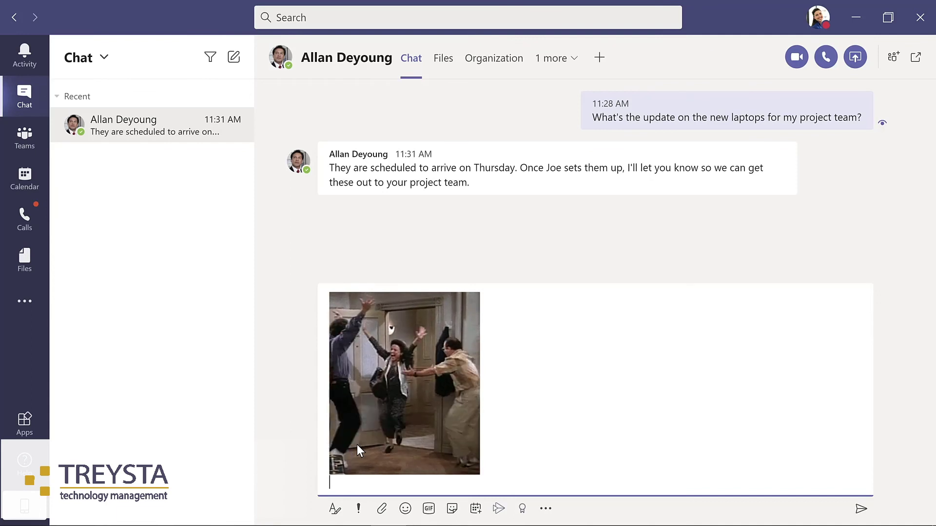
type("Thanks")
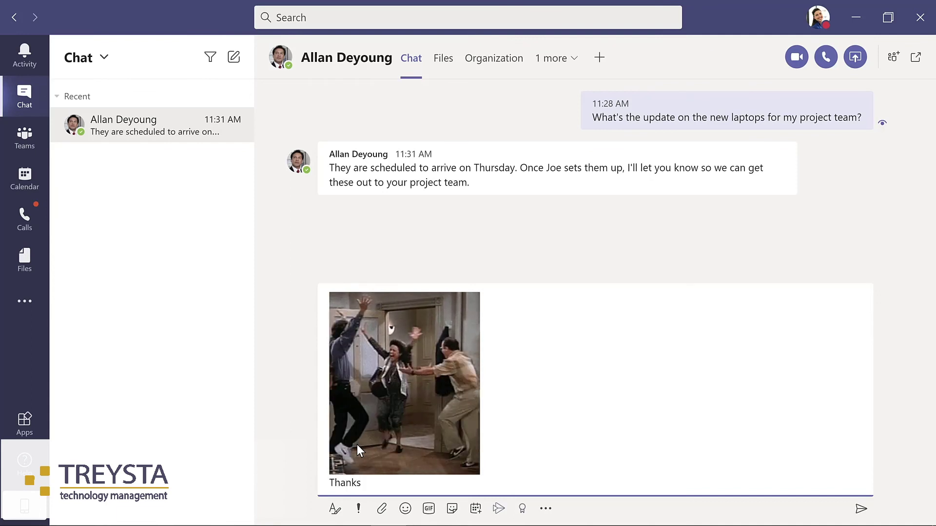
type(" so muc")
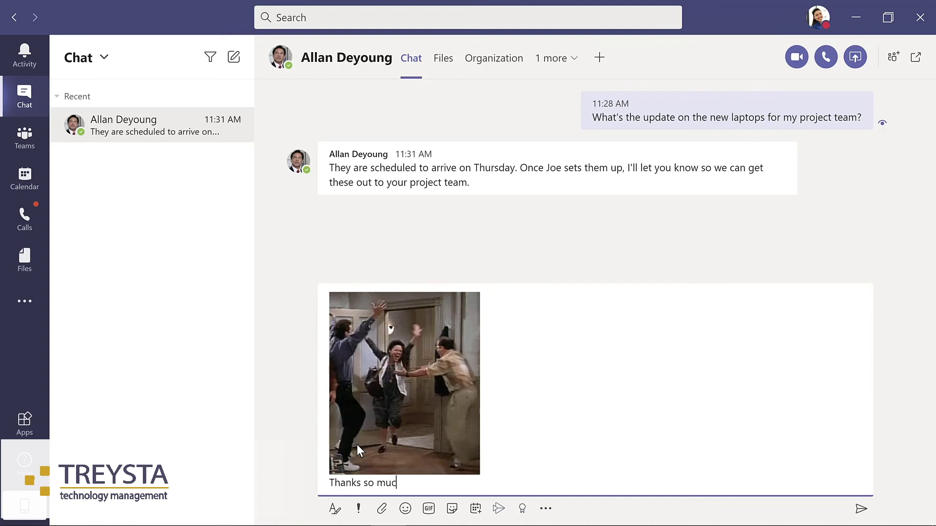
type("h!")
key("Return")
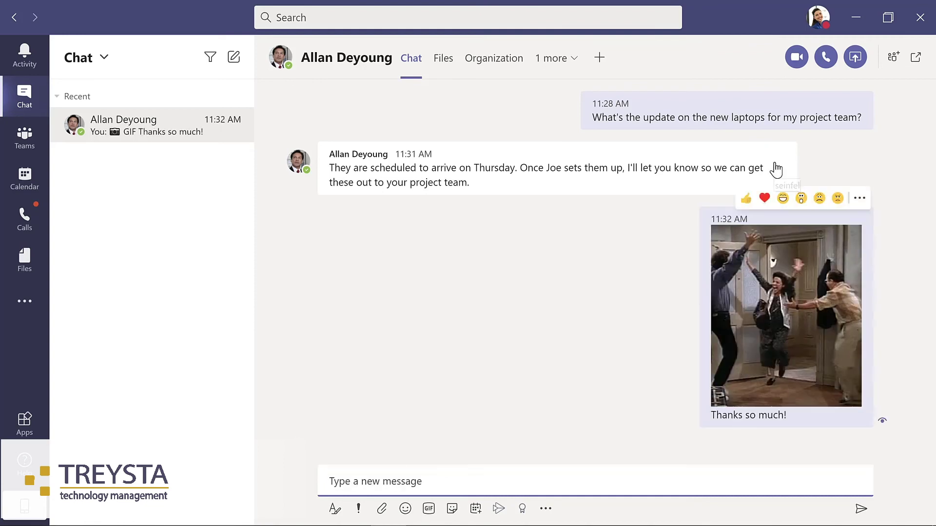
React with the laughing emoji to the colleague's laptop reply and pin the chat.
mouse_move(766, 166)
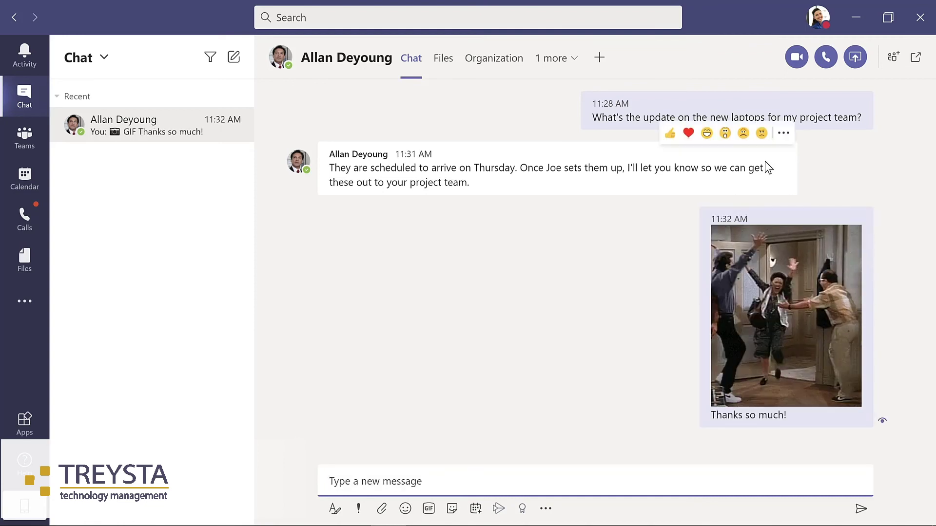
left_click(706, 134)
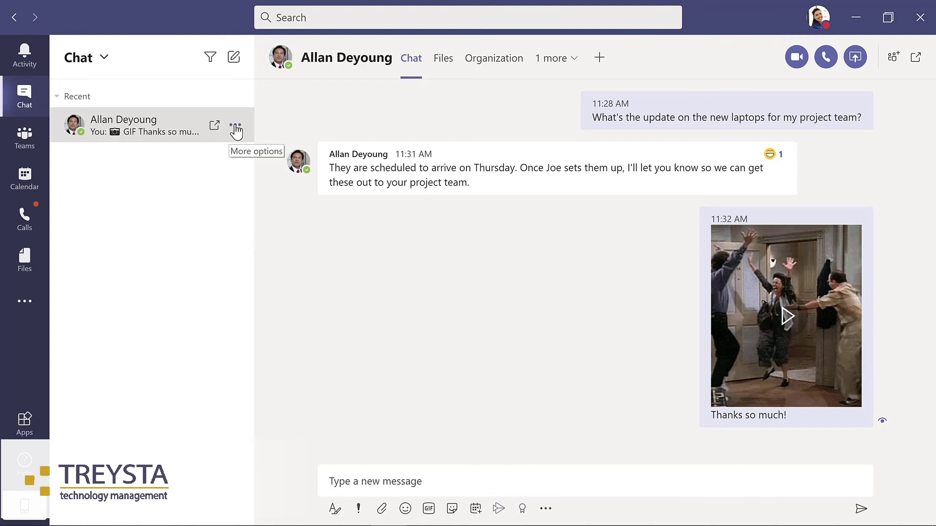
left_click(235, 127)
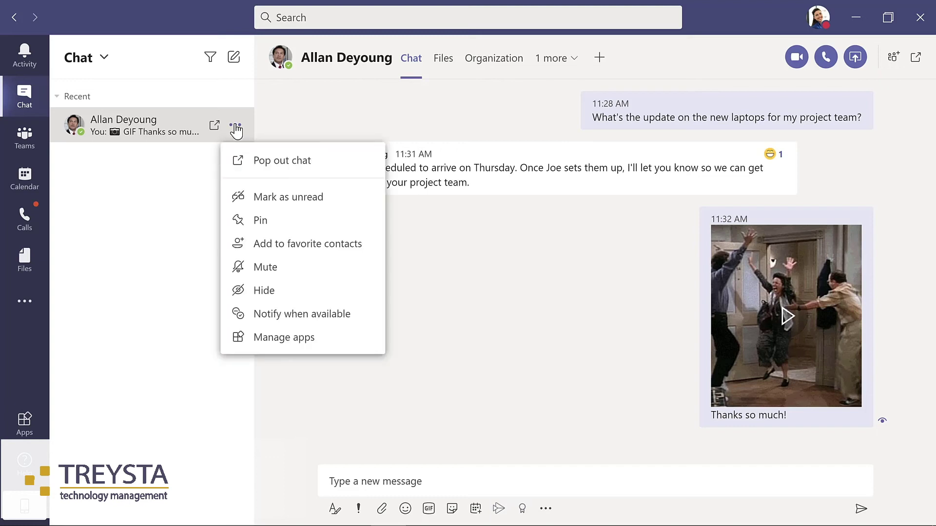
left_click(256, 225)
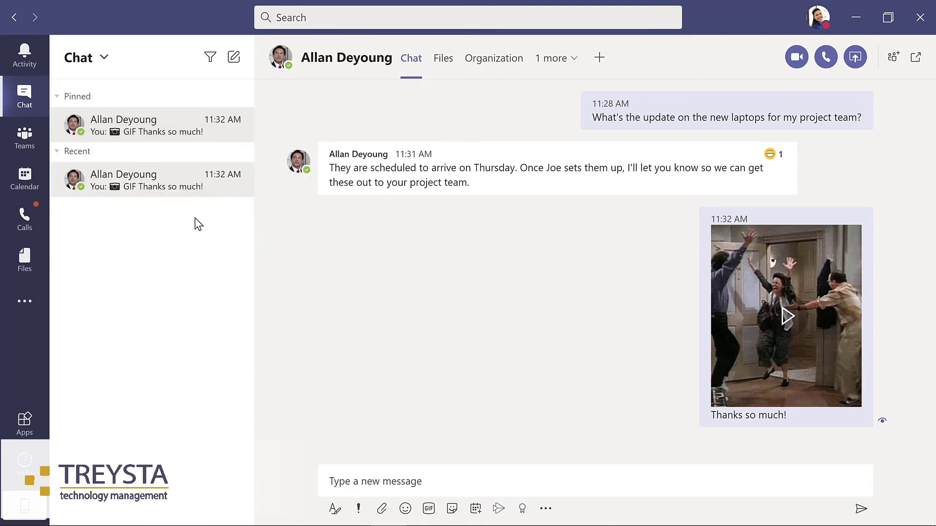
Open the calendar, view it as a full Week and return to the Work week view.
left_click(33, 180)
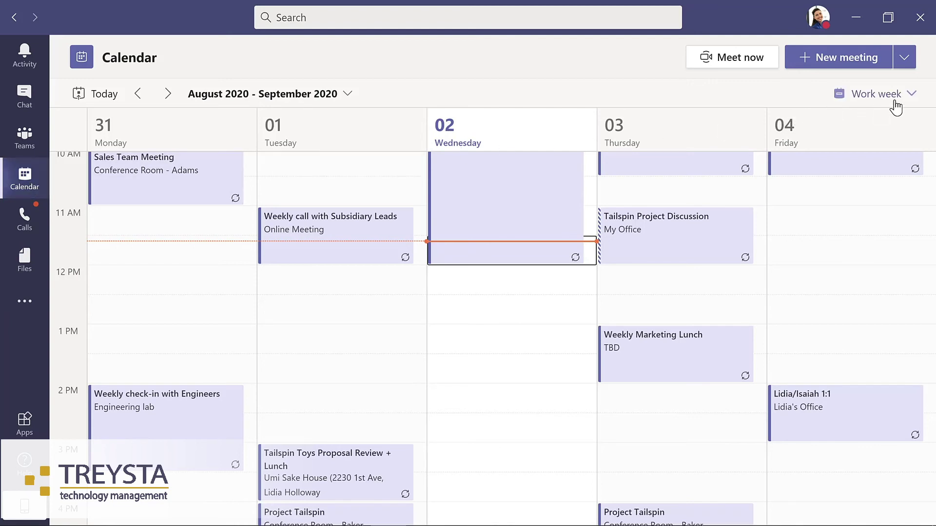
left_click(910, 94)
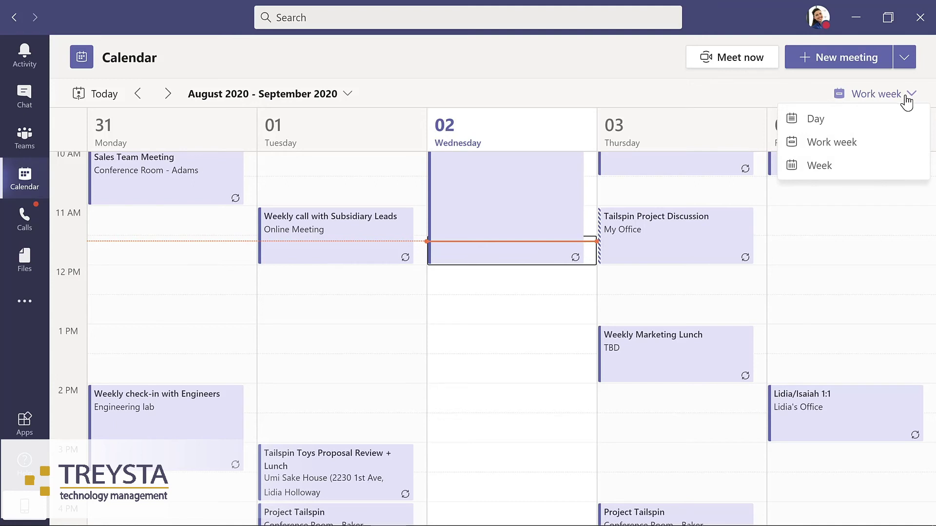
left_click(839, 165)
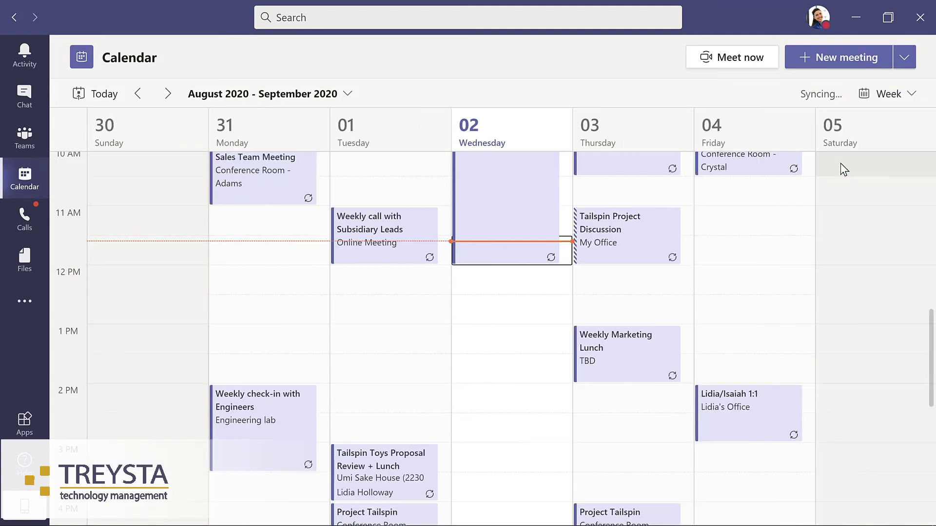
left_click(909, 97)
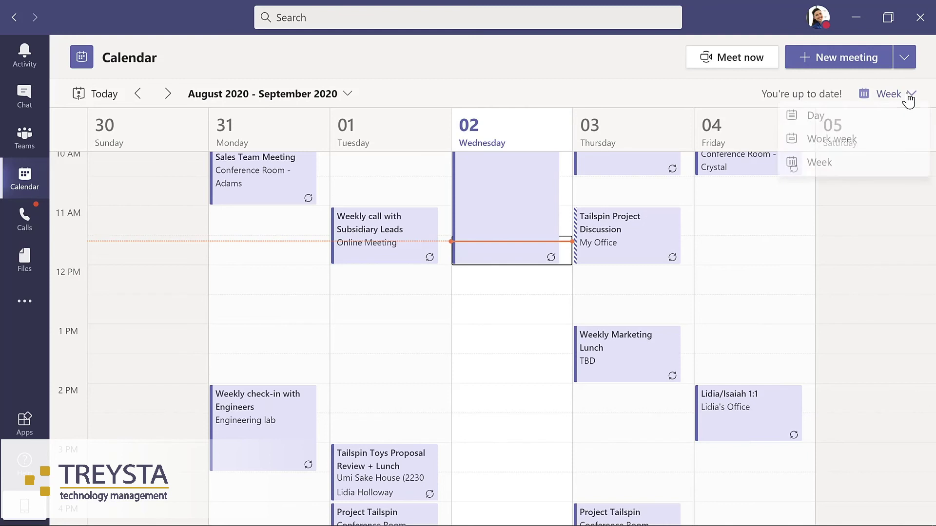
left_click(863, 142)
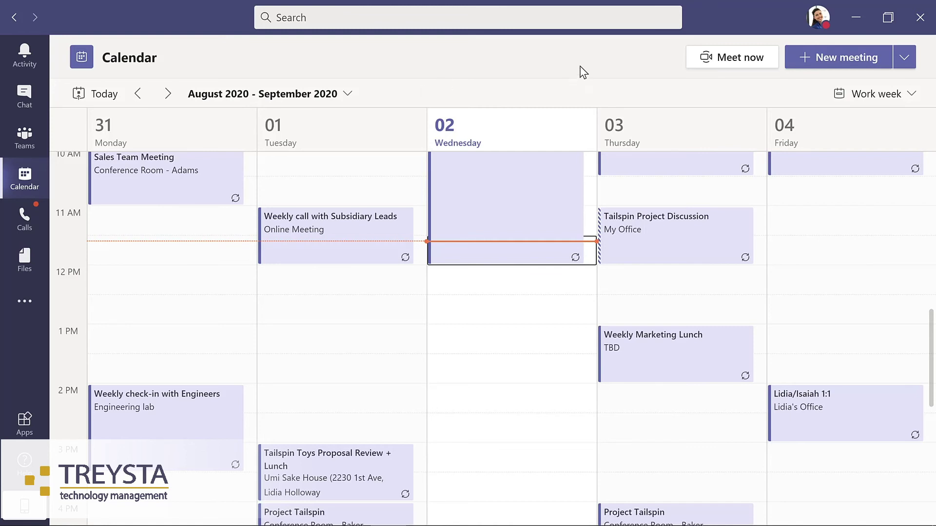
Create a new meeting titled "Evergreen Design Meeting" and add the planner and three other colleagues as required attendees.
left_click(827, 56)
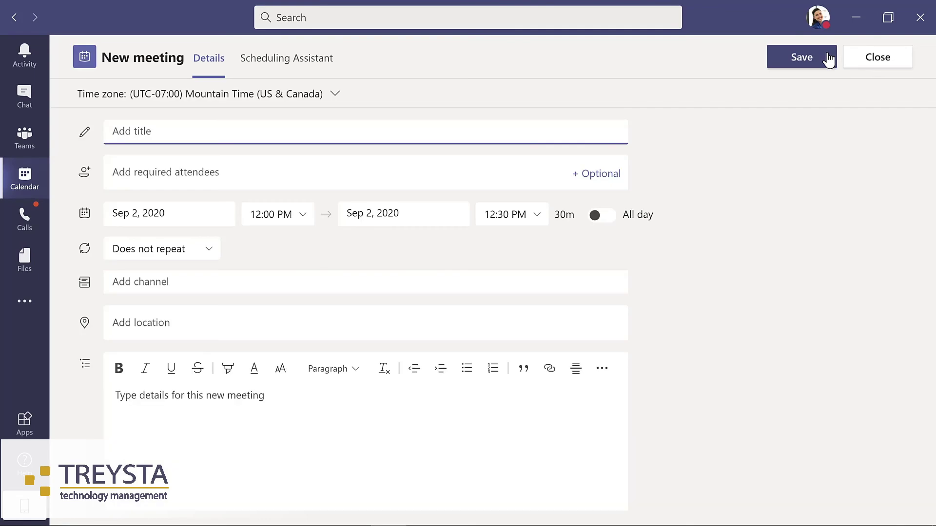
type("Evergreen Design Meeting")
left_click(231, 171)
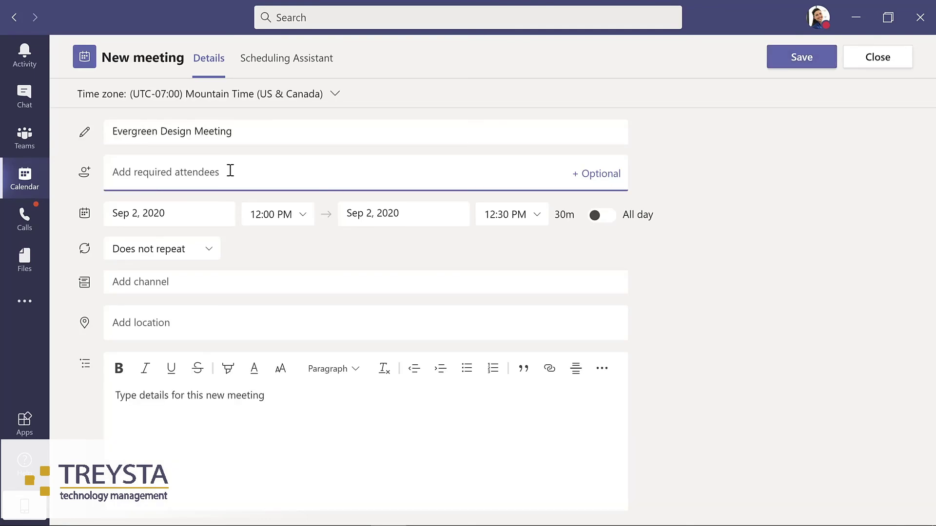
type("lynn")
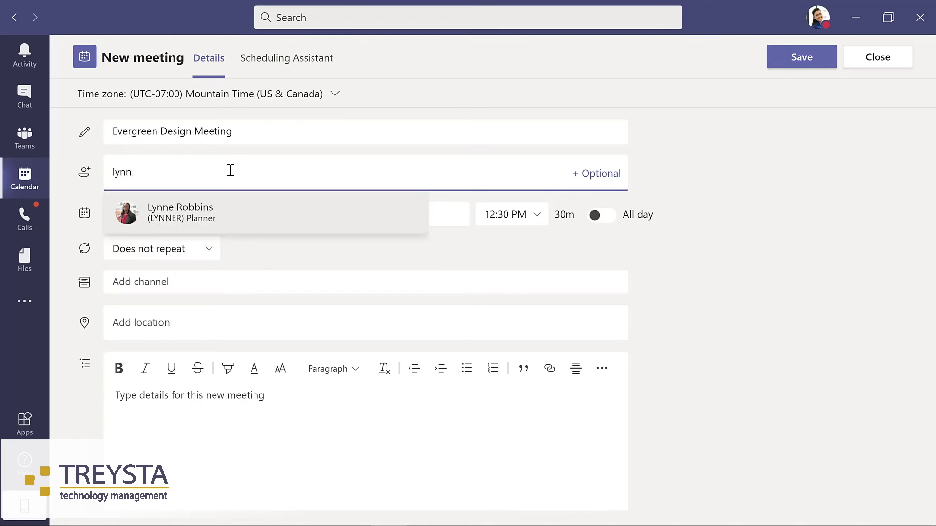
key("Return")
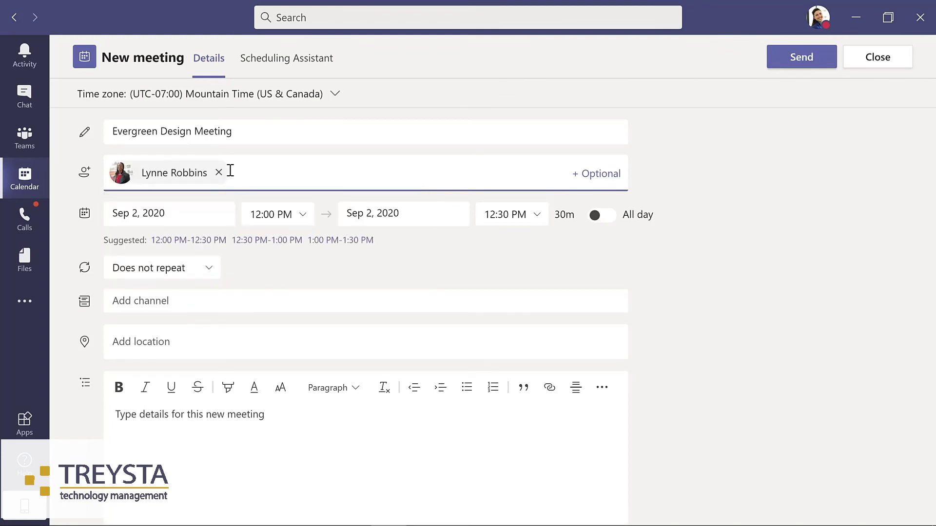
key("ctrl+v")
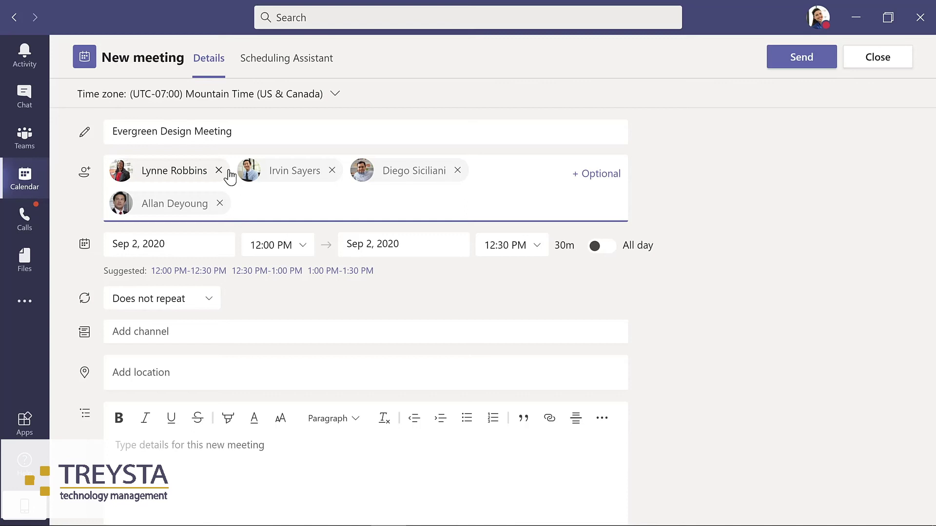
Move the meeting to Sep 8, 2020 and extend it to 1:00 PM in the Scheduling Assistant.
left_click(198, 240)
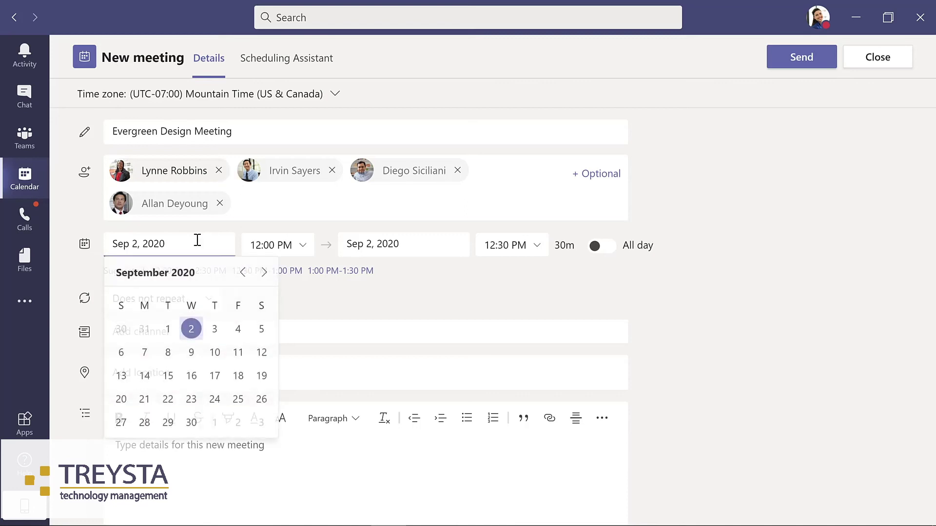
left_click(168, 353)
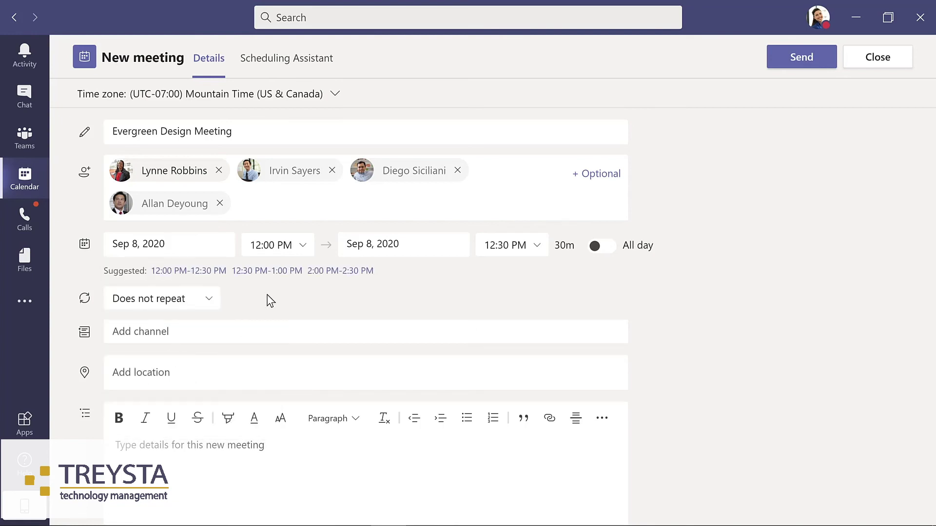
left_click(274, 60)
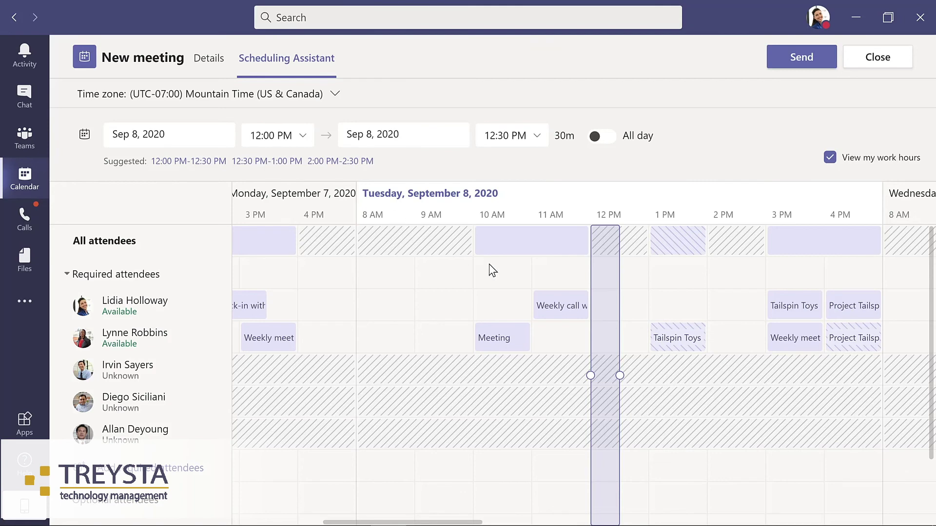
left_click_drag(620, 375, 654, 377)
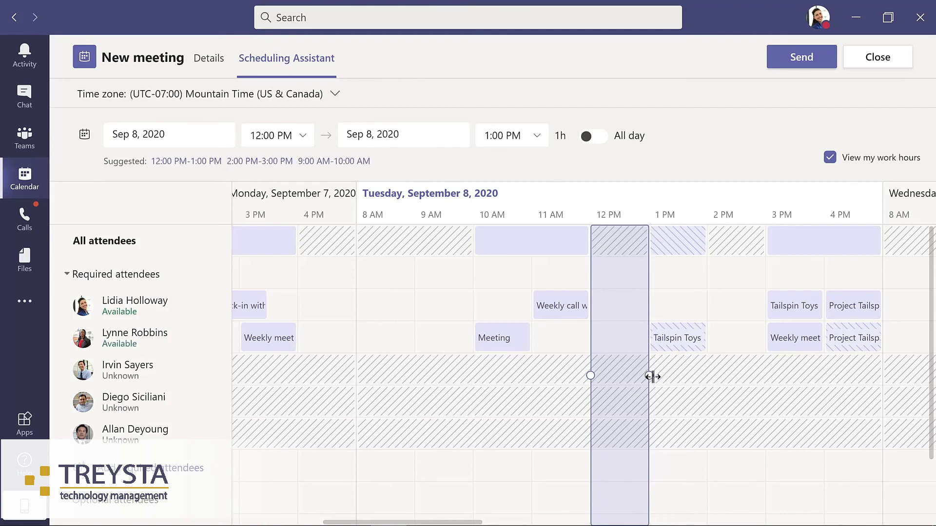
Add the Design channel of Evergreen Project Team to the meeting details.
left_click(209, 60)
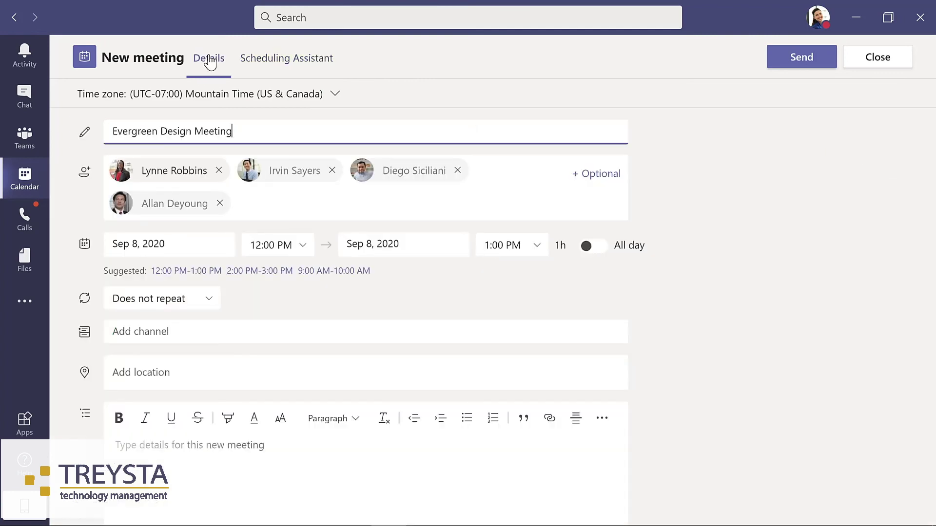
left_click(219, 333)
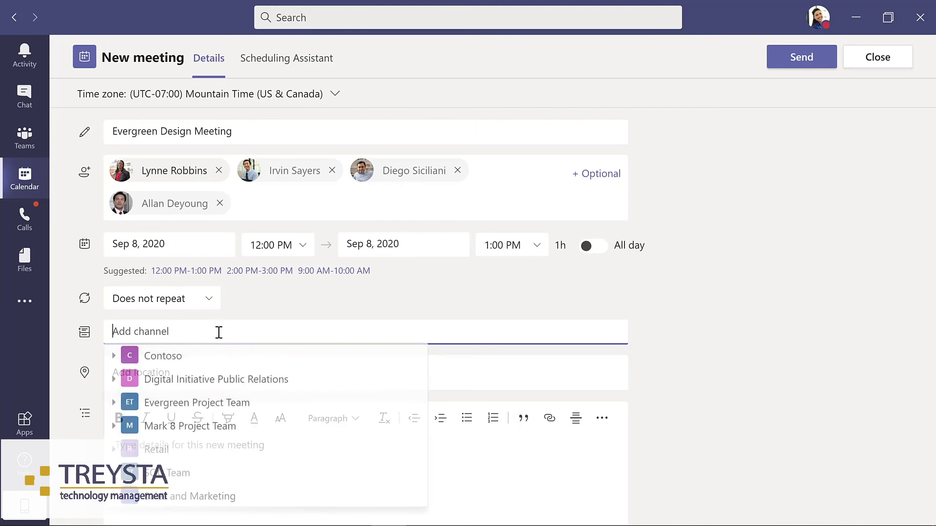
left_click(115, 406)
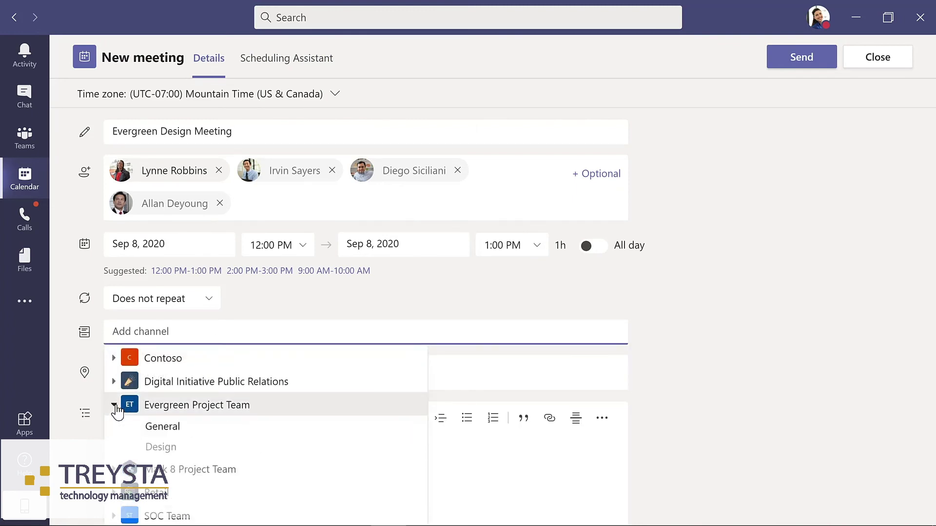
left_click(168, 448)
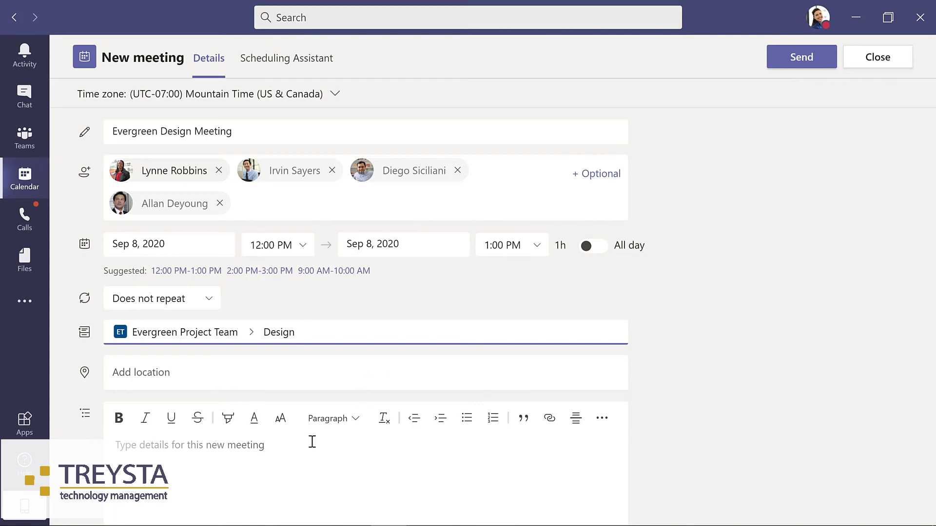
Add the description "Kickoff meeting for design team" to the Evergreen Design Meeting and send the invitation.
left_click(258, 445)
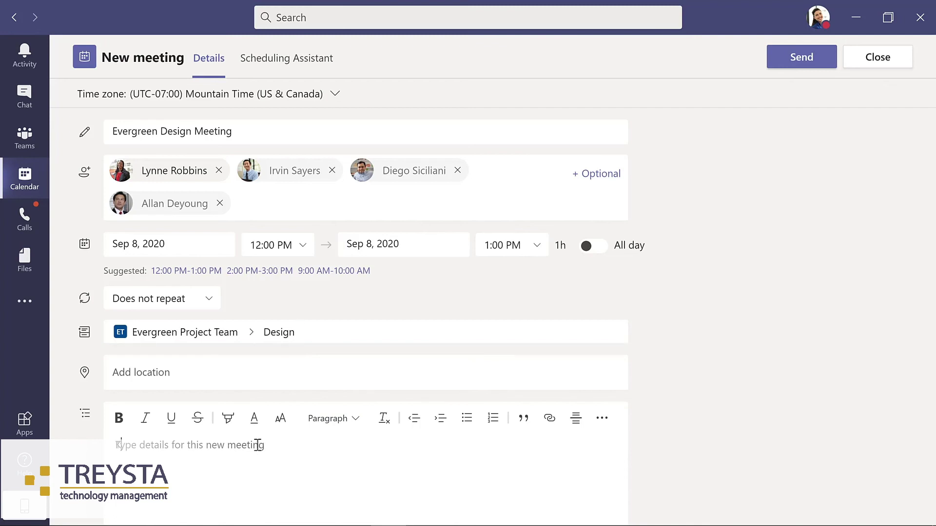
type("Kickoff meeting for design team")
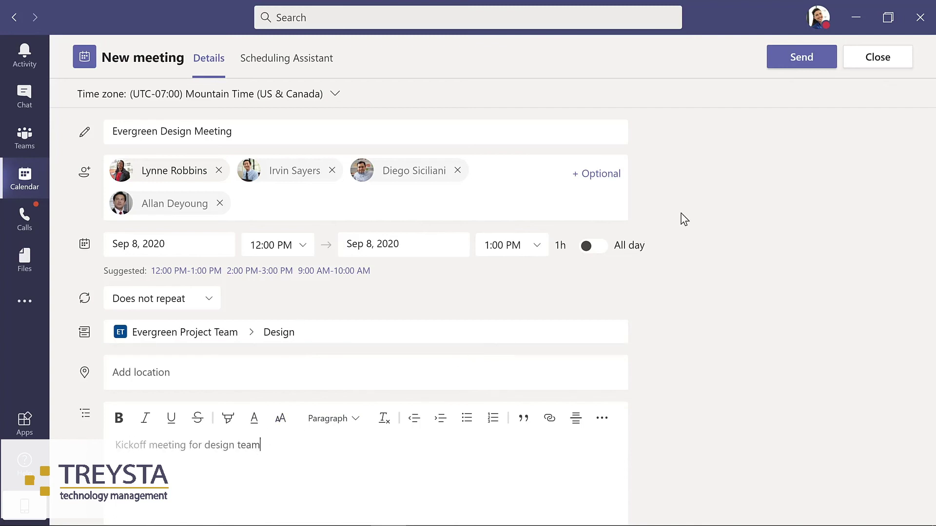
left_click(794, 63)
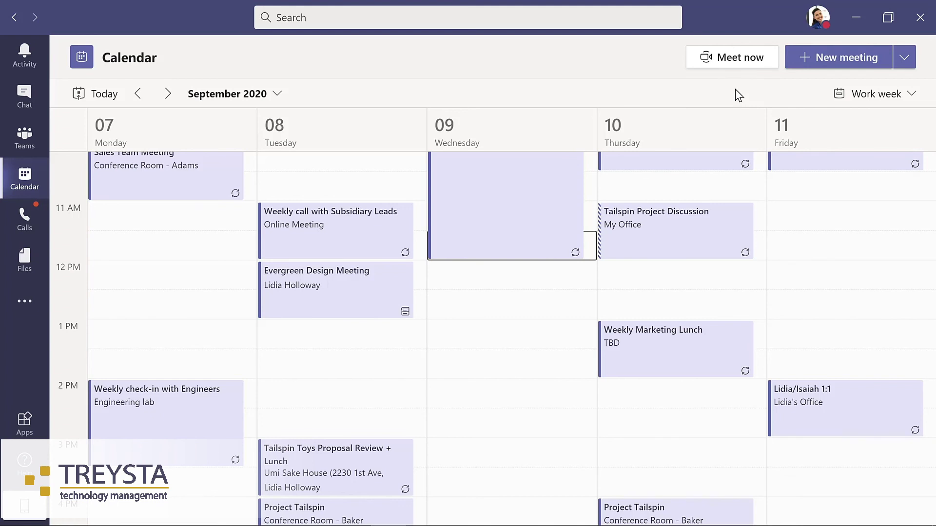
Start an instant meeting titled "Updates to planning document" in the Mark 8 Project Team's Design channel and open its additional meeting actions.
left_click(26, 140)
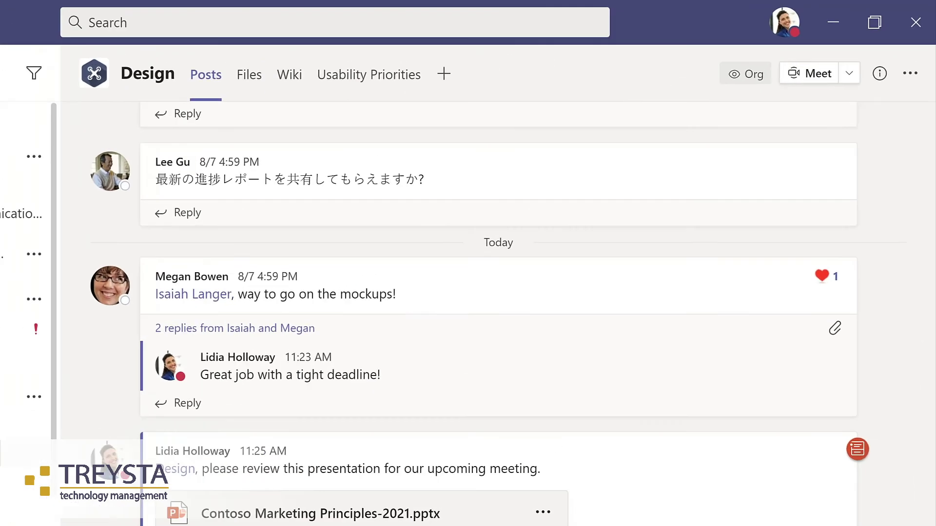
left_click(868, 57)
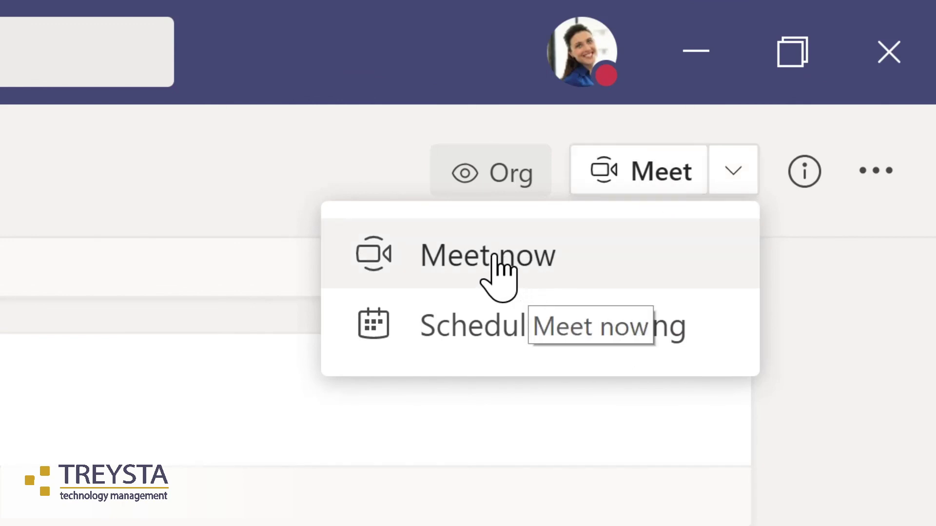
left_click(495, 259)
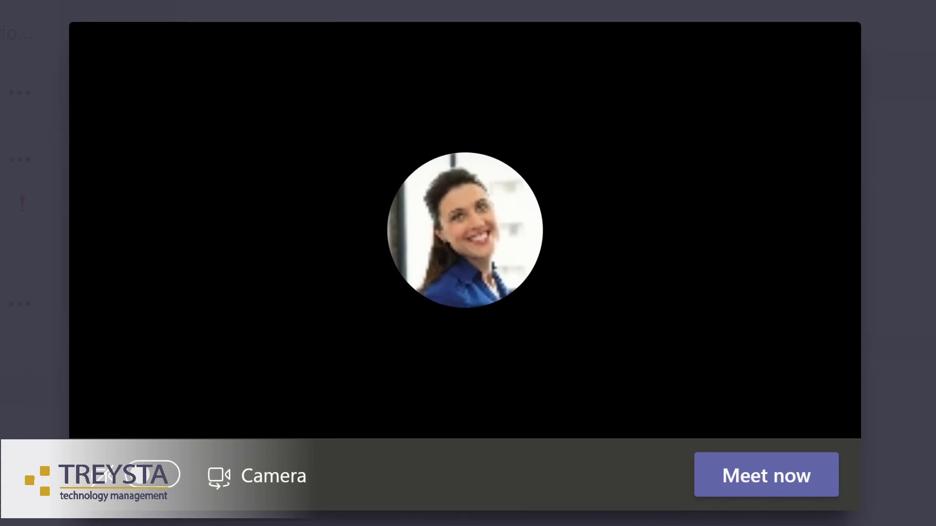
type("Updates ")
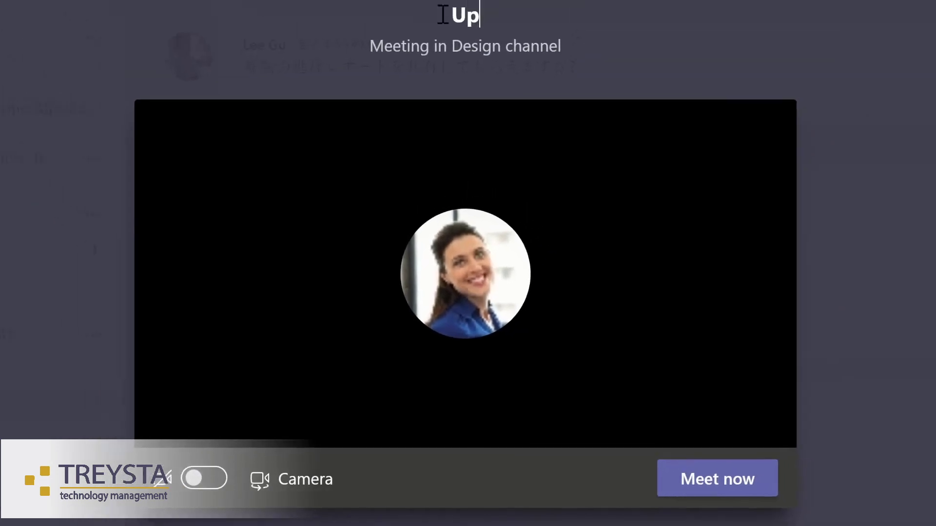
type("to planning document")
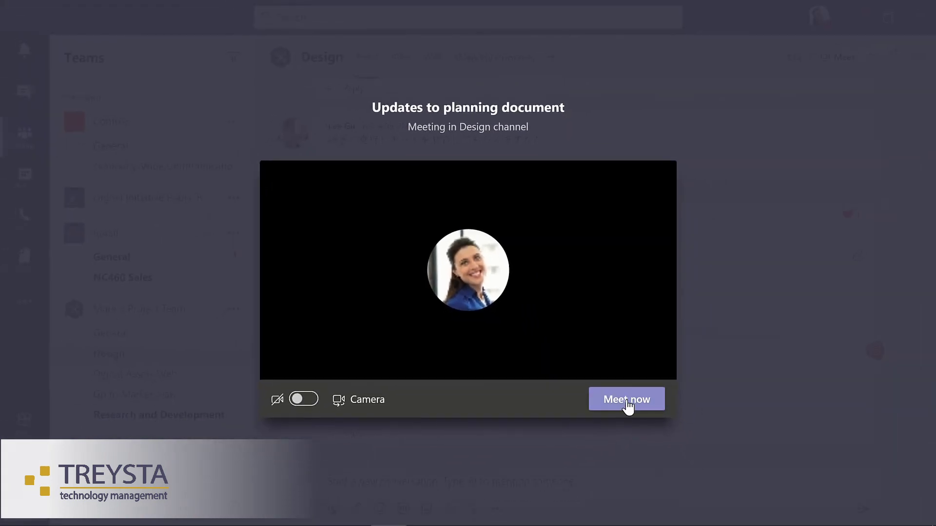
left_click(628, 404)
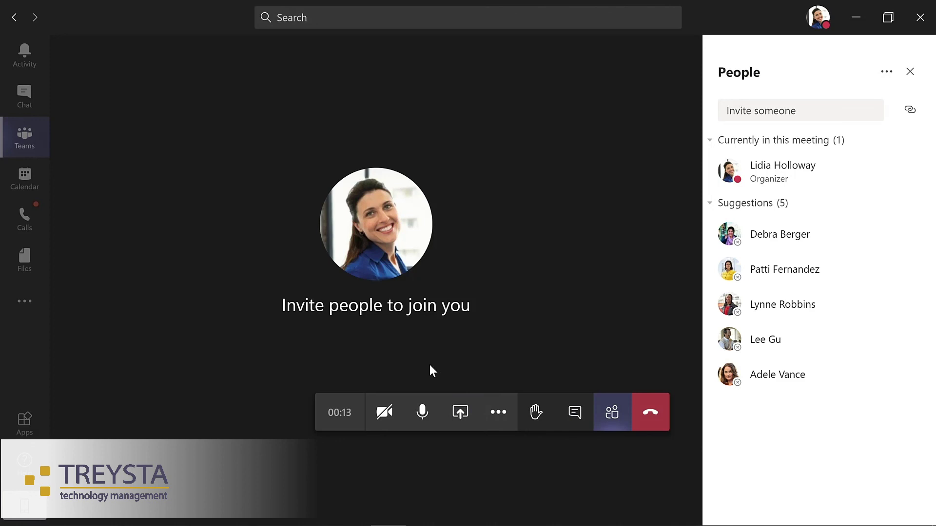
left_click(499, 421)
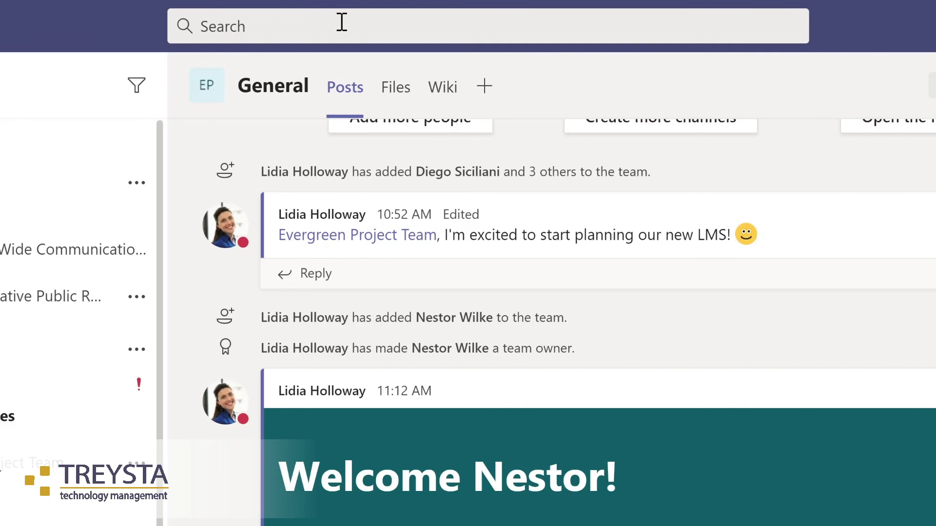
Search for "marketing" and open the message about conference swag from the Sales and Marketing General channel.
left_click(341, 22)
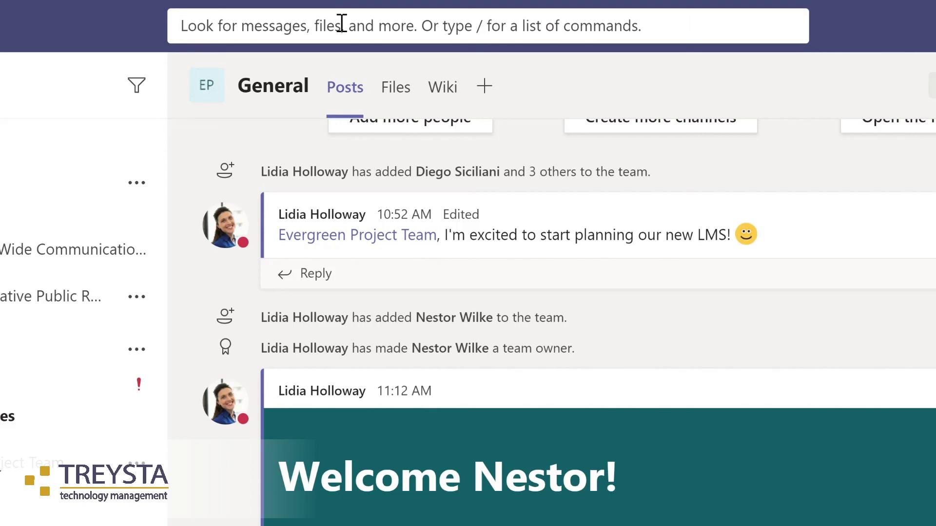
type("marketing")
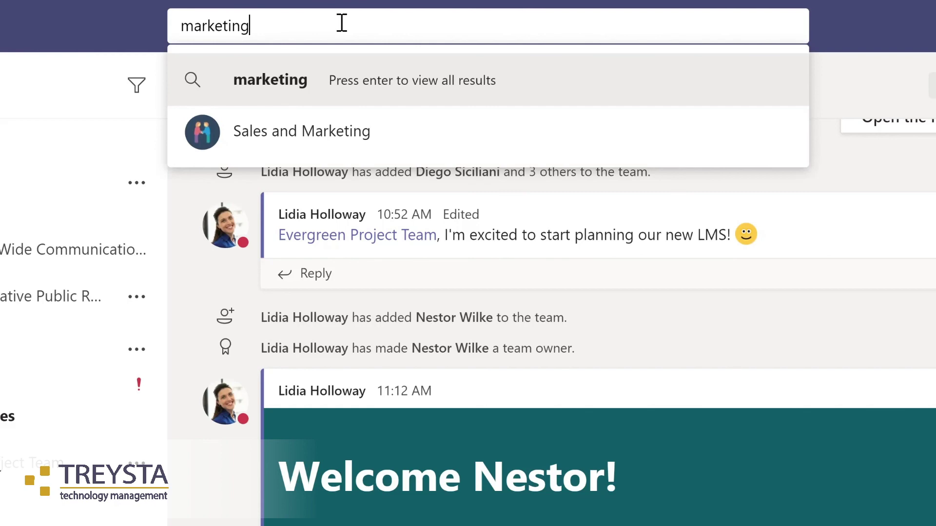
key("Return")
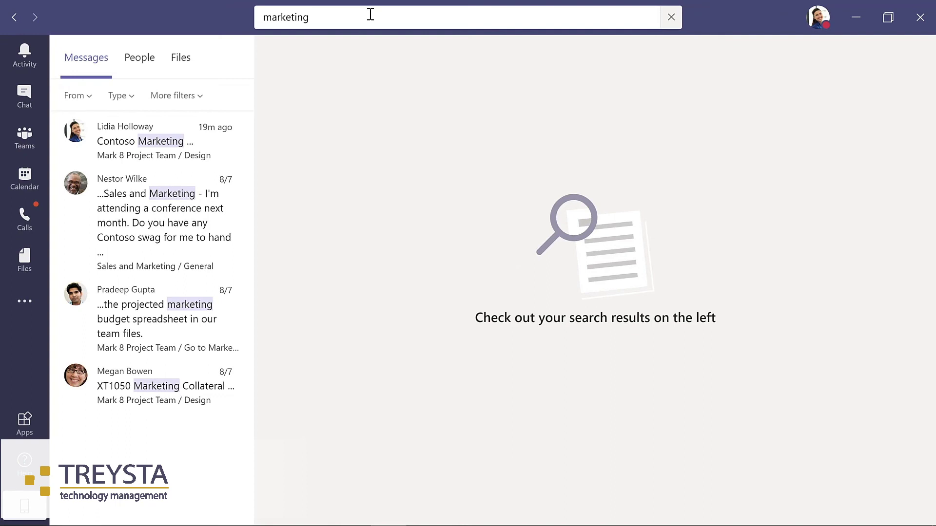
left_click(145, 213)
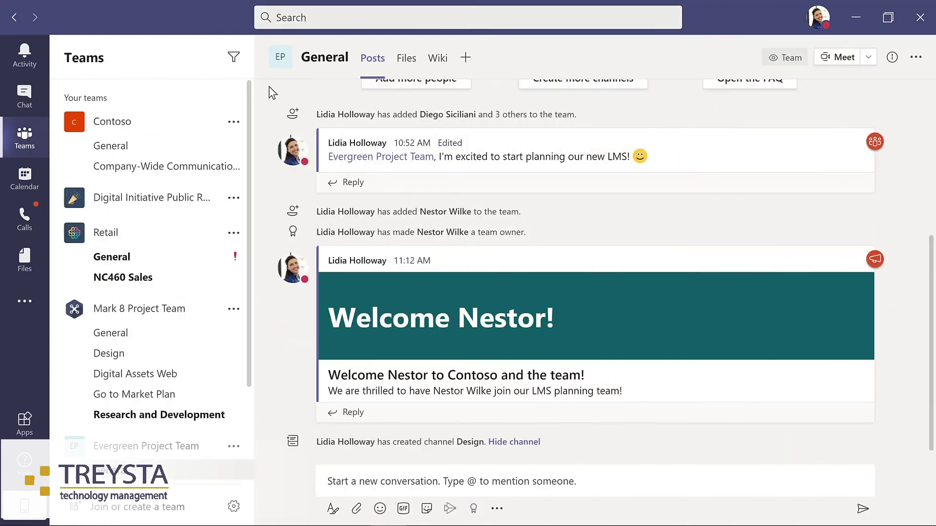
Bring up the list of slash commands and run /keys to view the keyboard shortcuts.
left_click(320, 18)
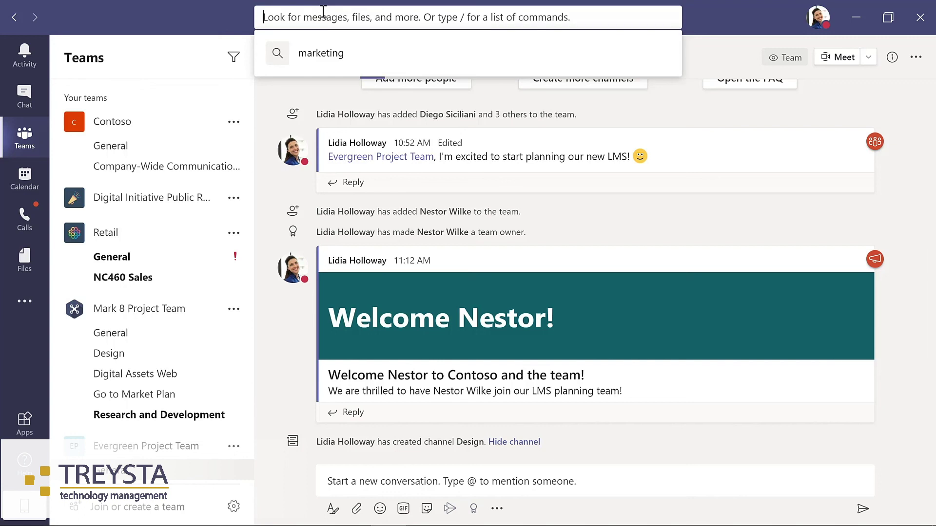
type("/")
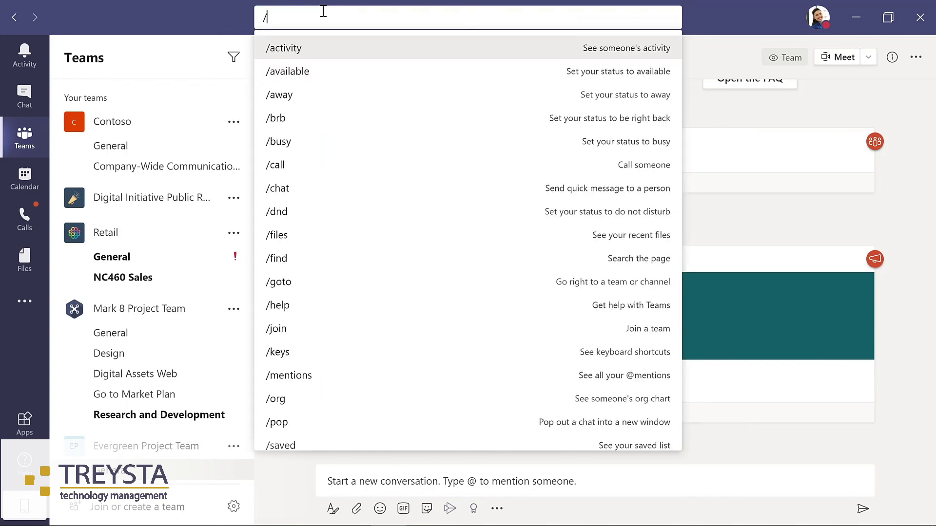
left_click(865, 232)
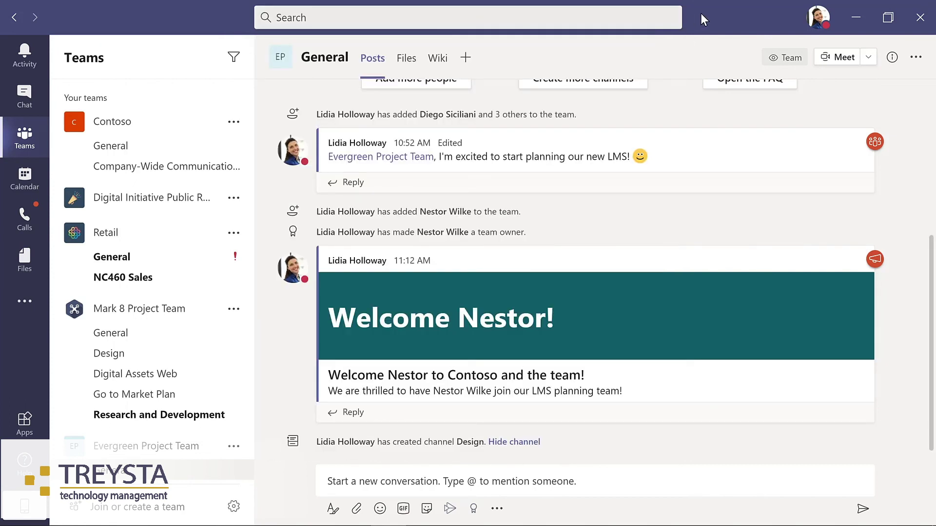
key("ctrl+slash")
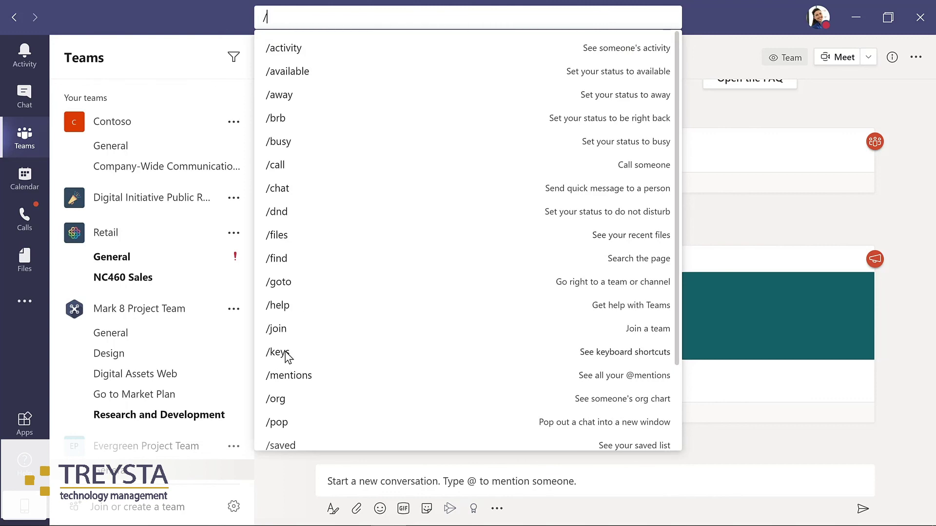
key("Escape")
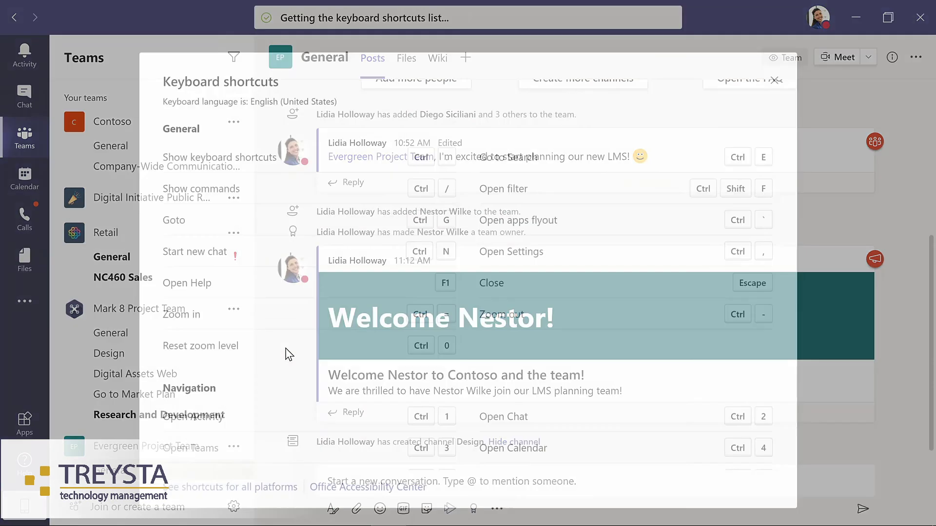